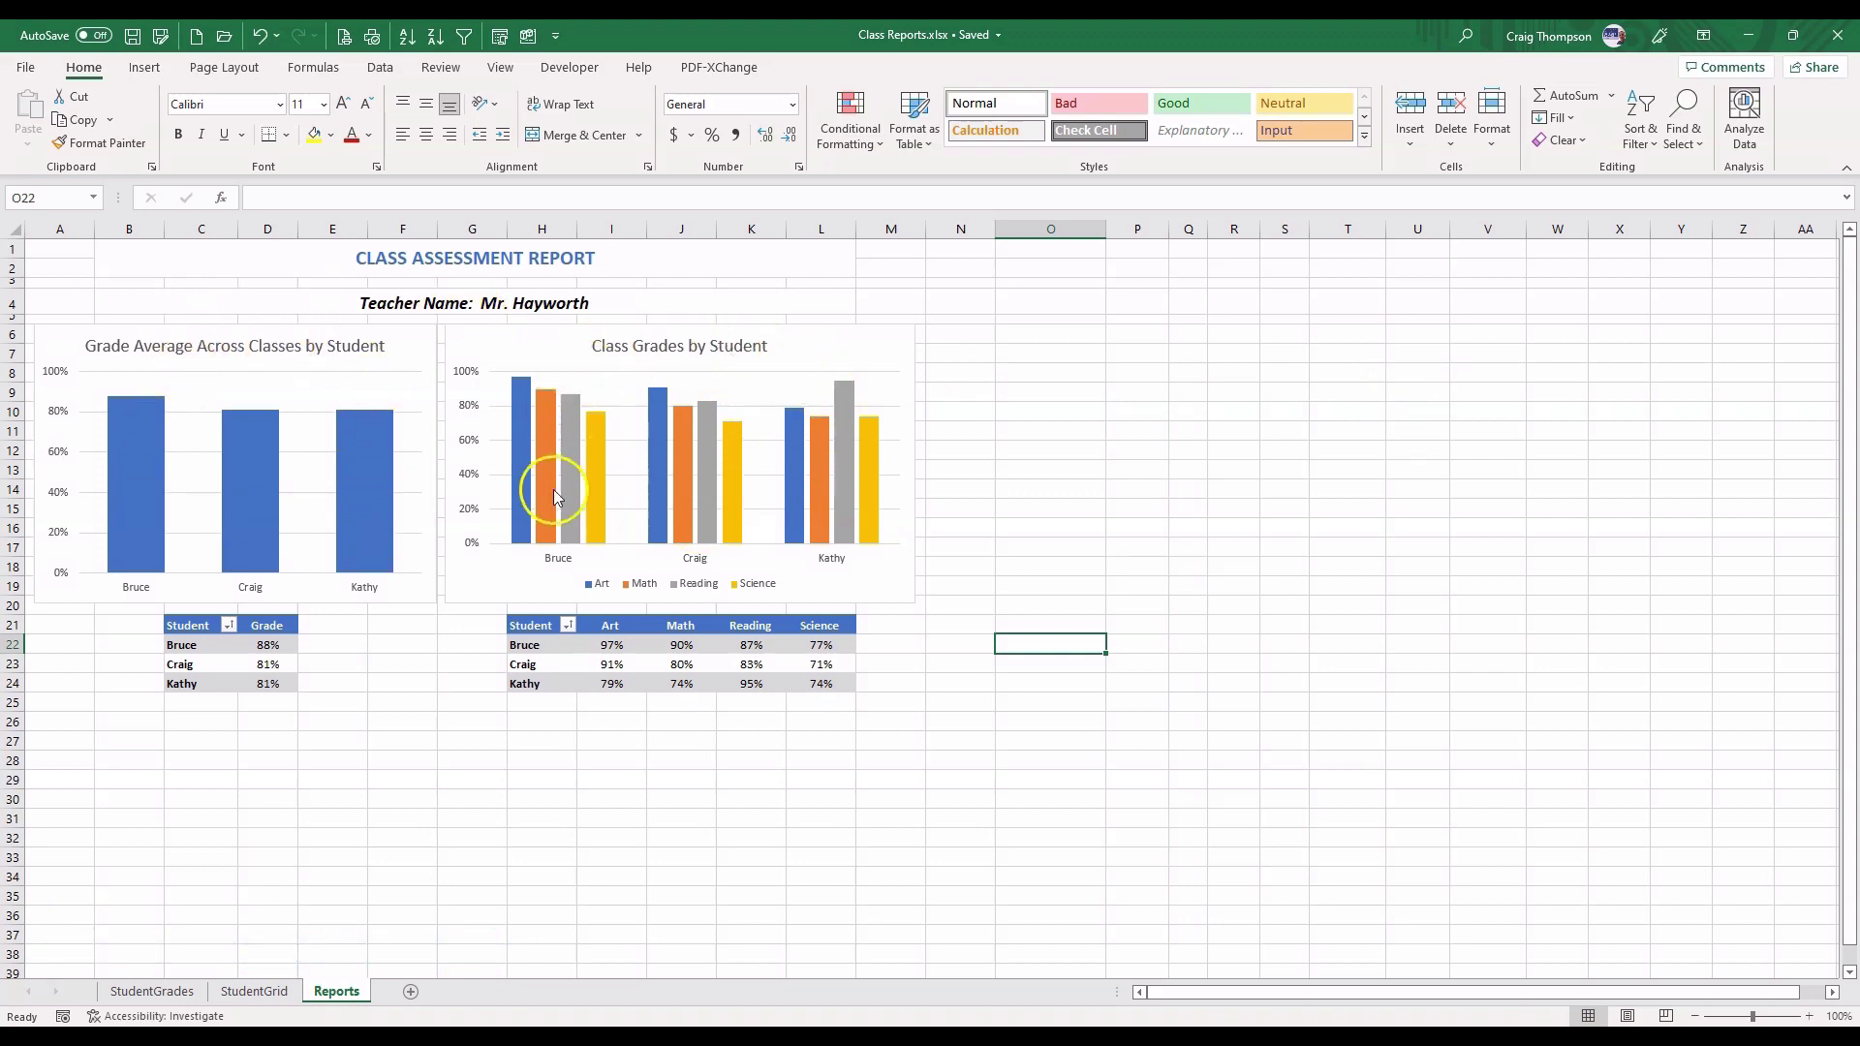
Check the teacher name formula, then view the StudentGrades and StudentGrid sheets
mouse_move(589, 531)
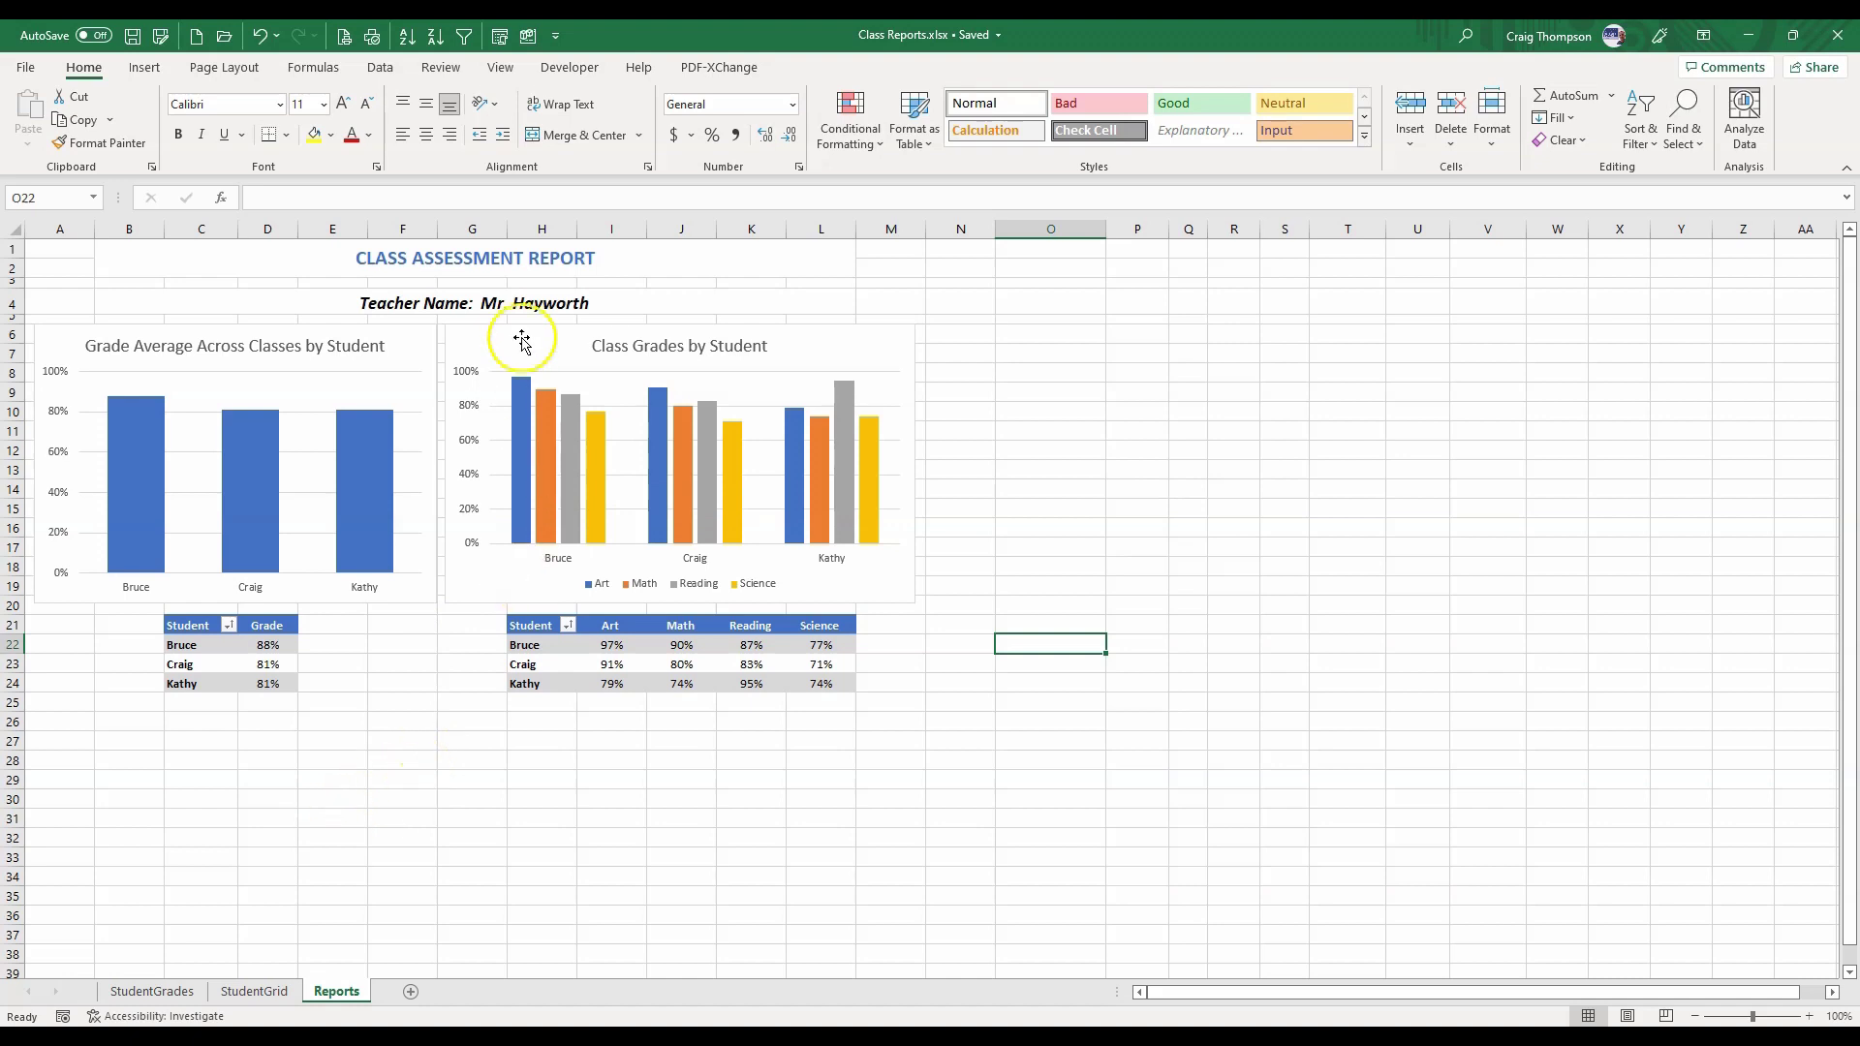
click(524, 305)
click(453, 735)
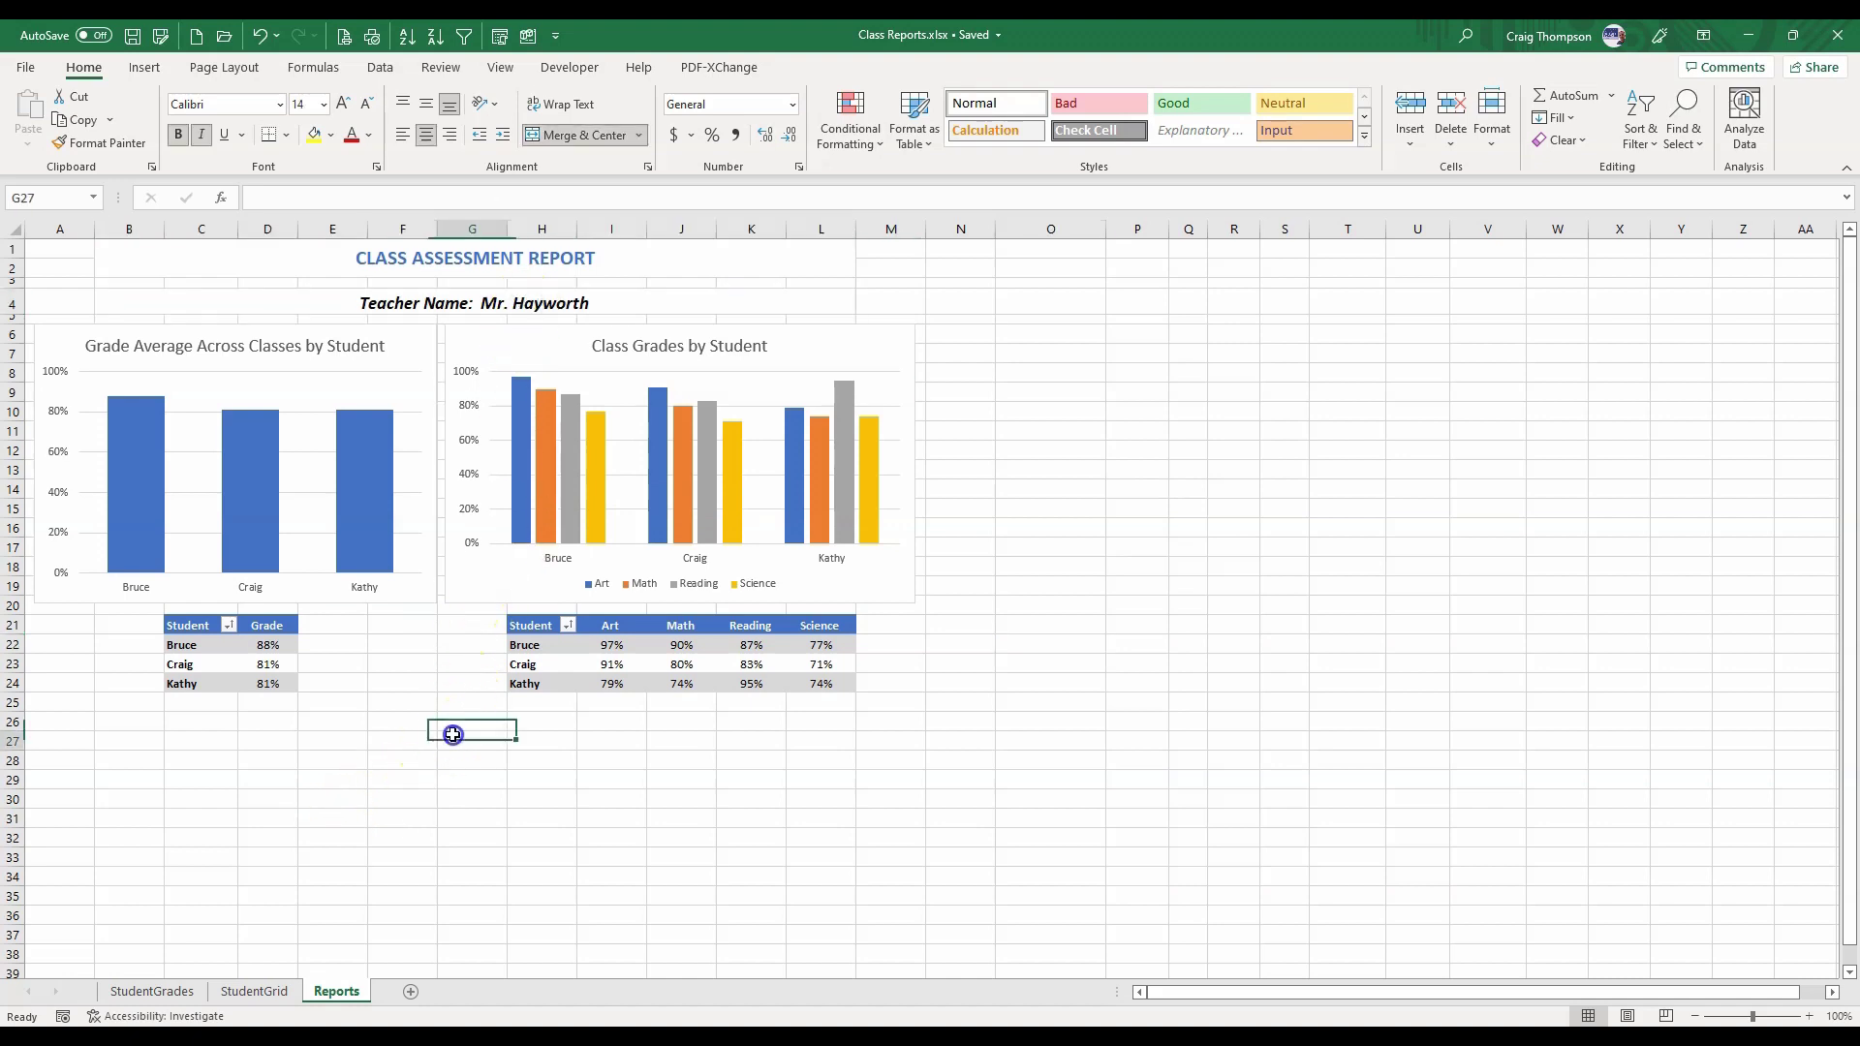
click(170, 999)
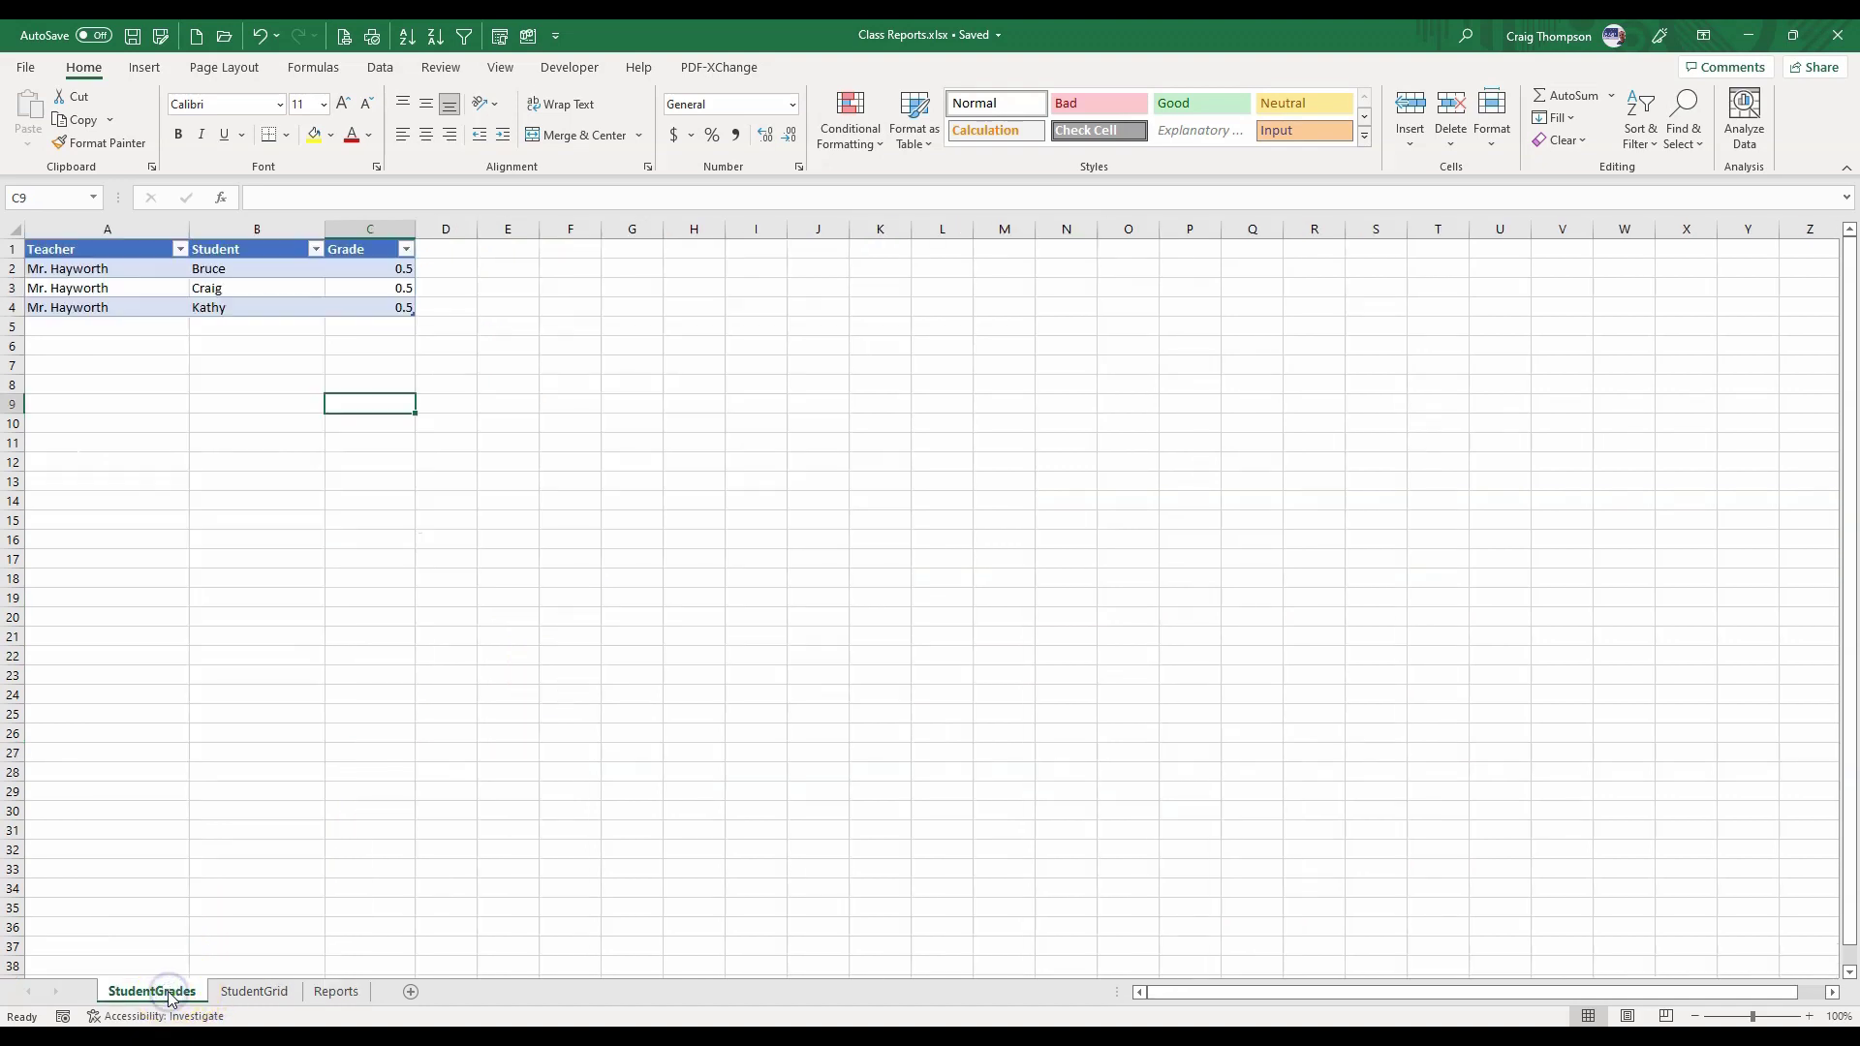
click(257, 994)
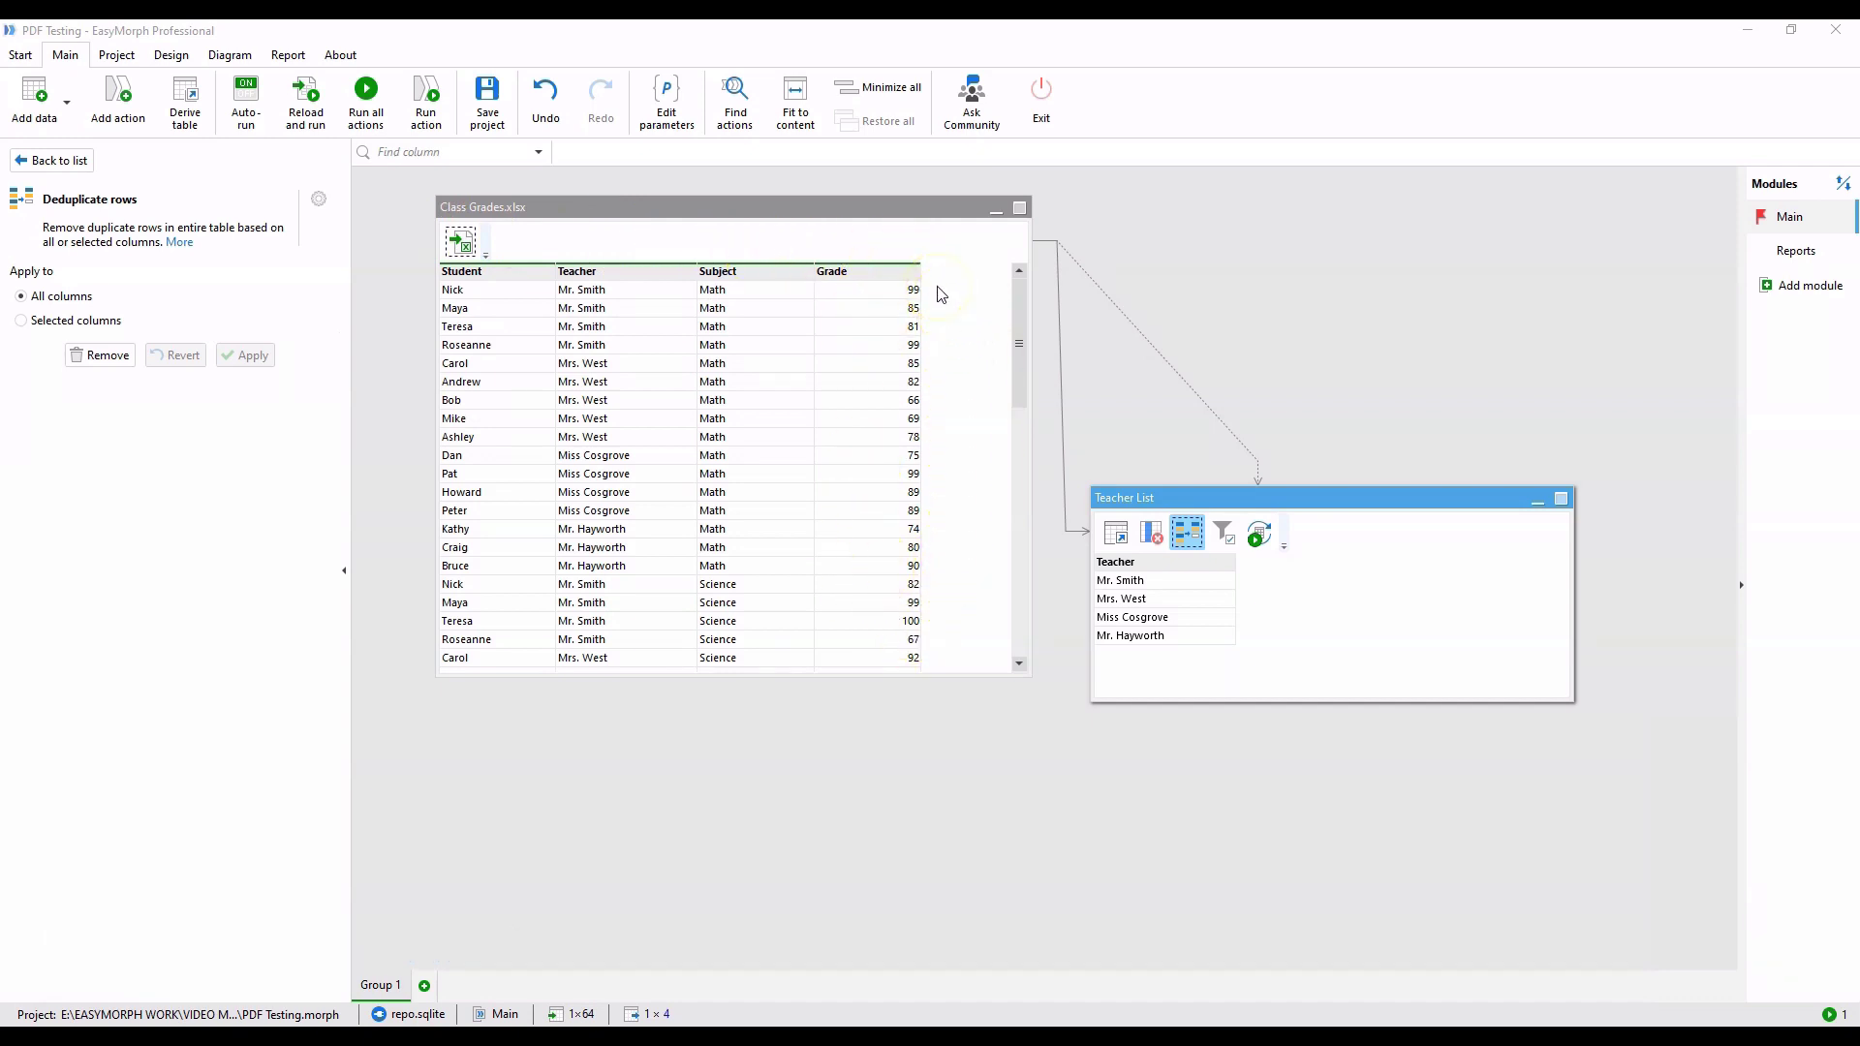
click(1152, 535)
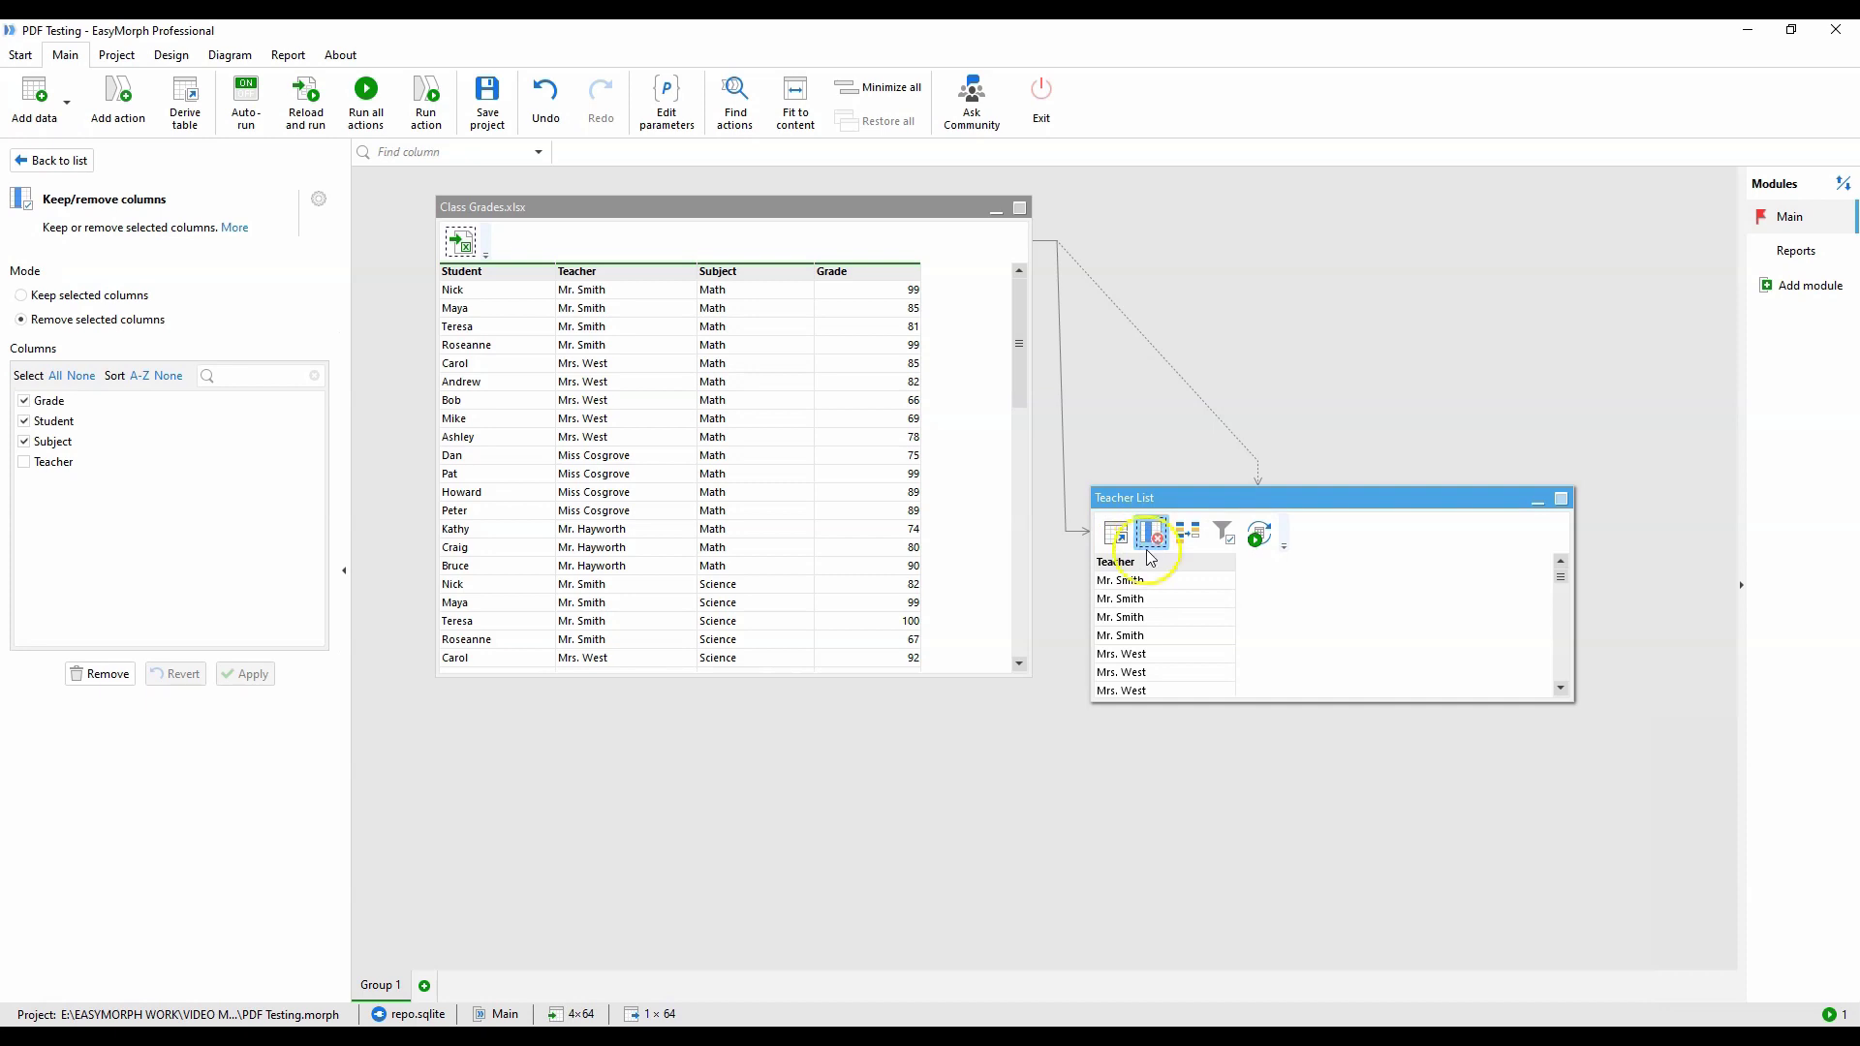
click(1189, 534)
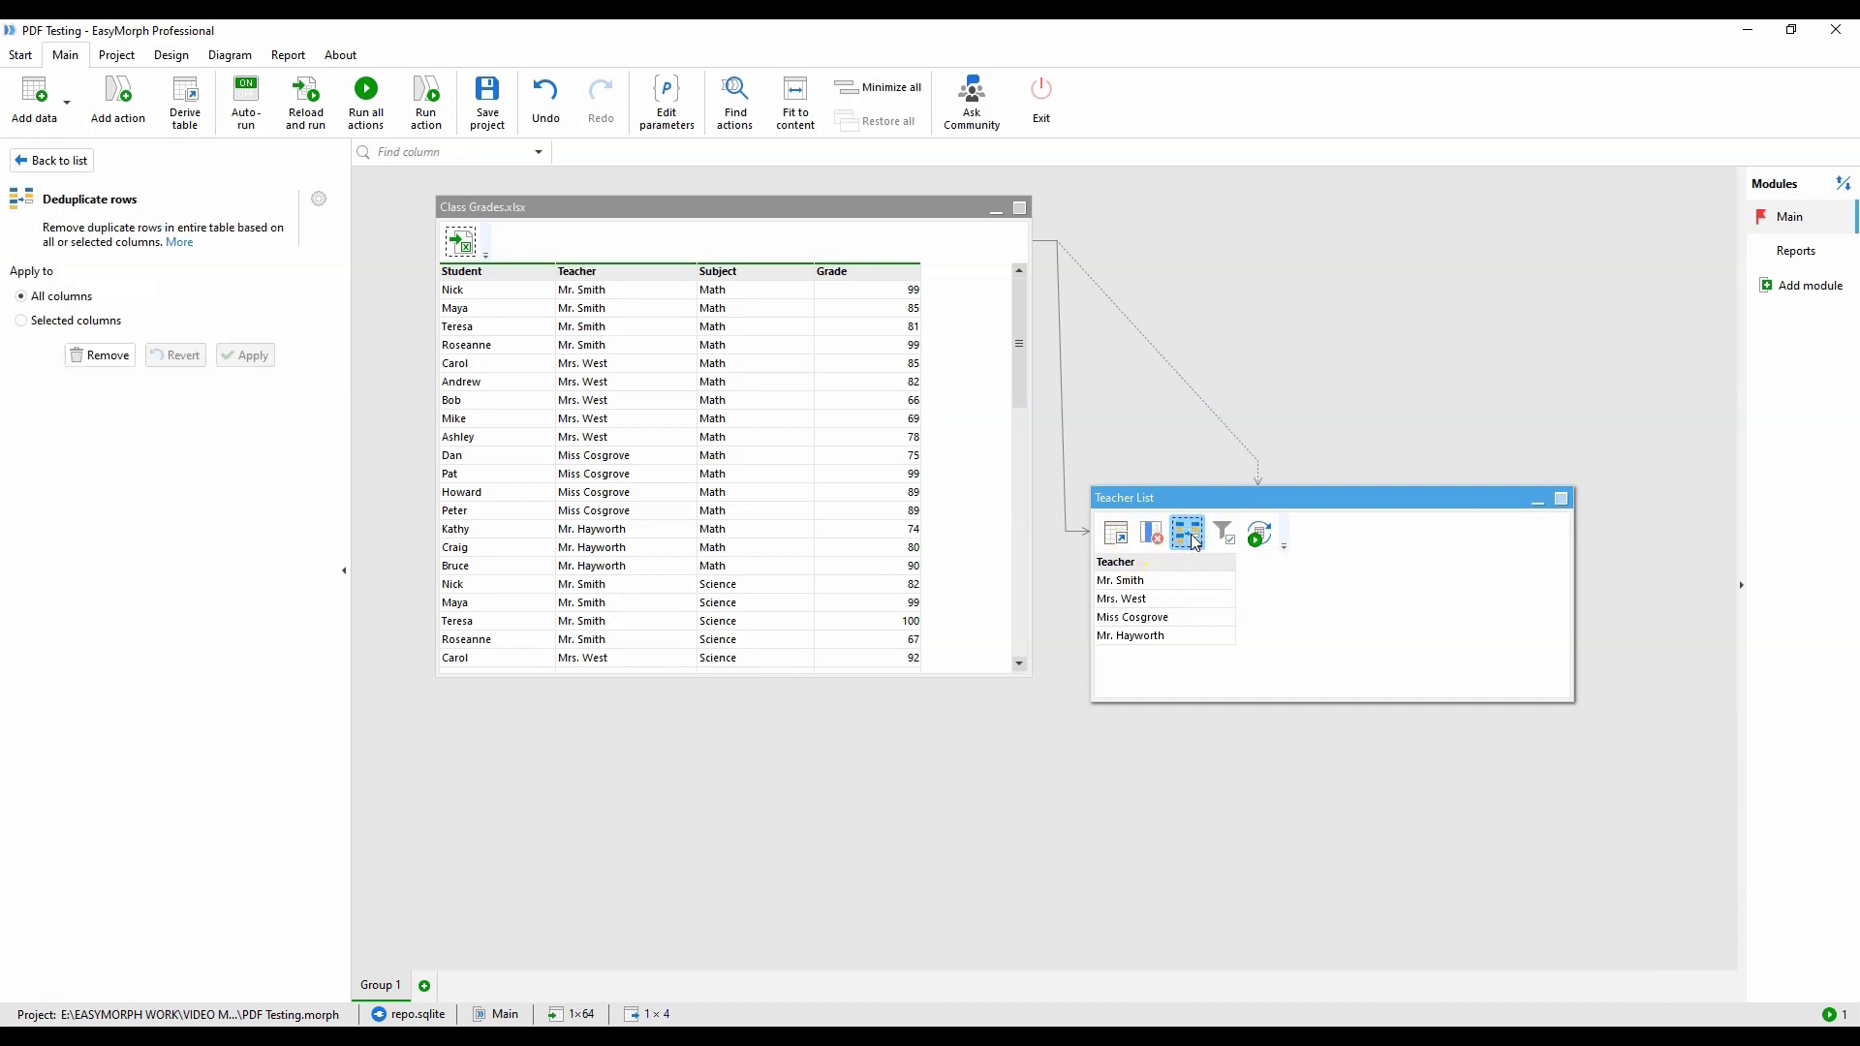
click(1223, 533)
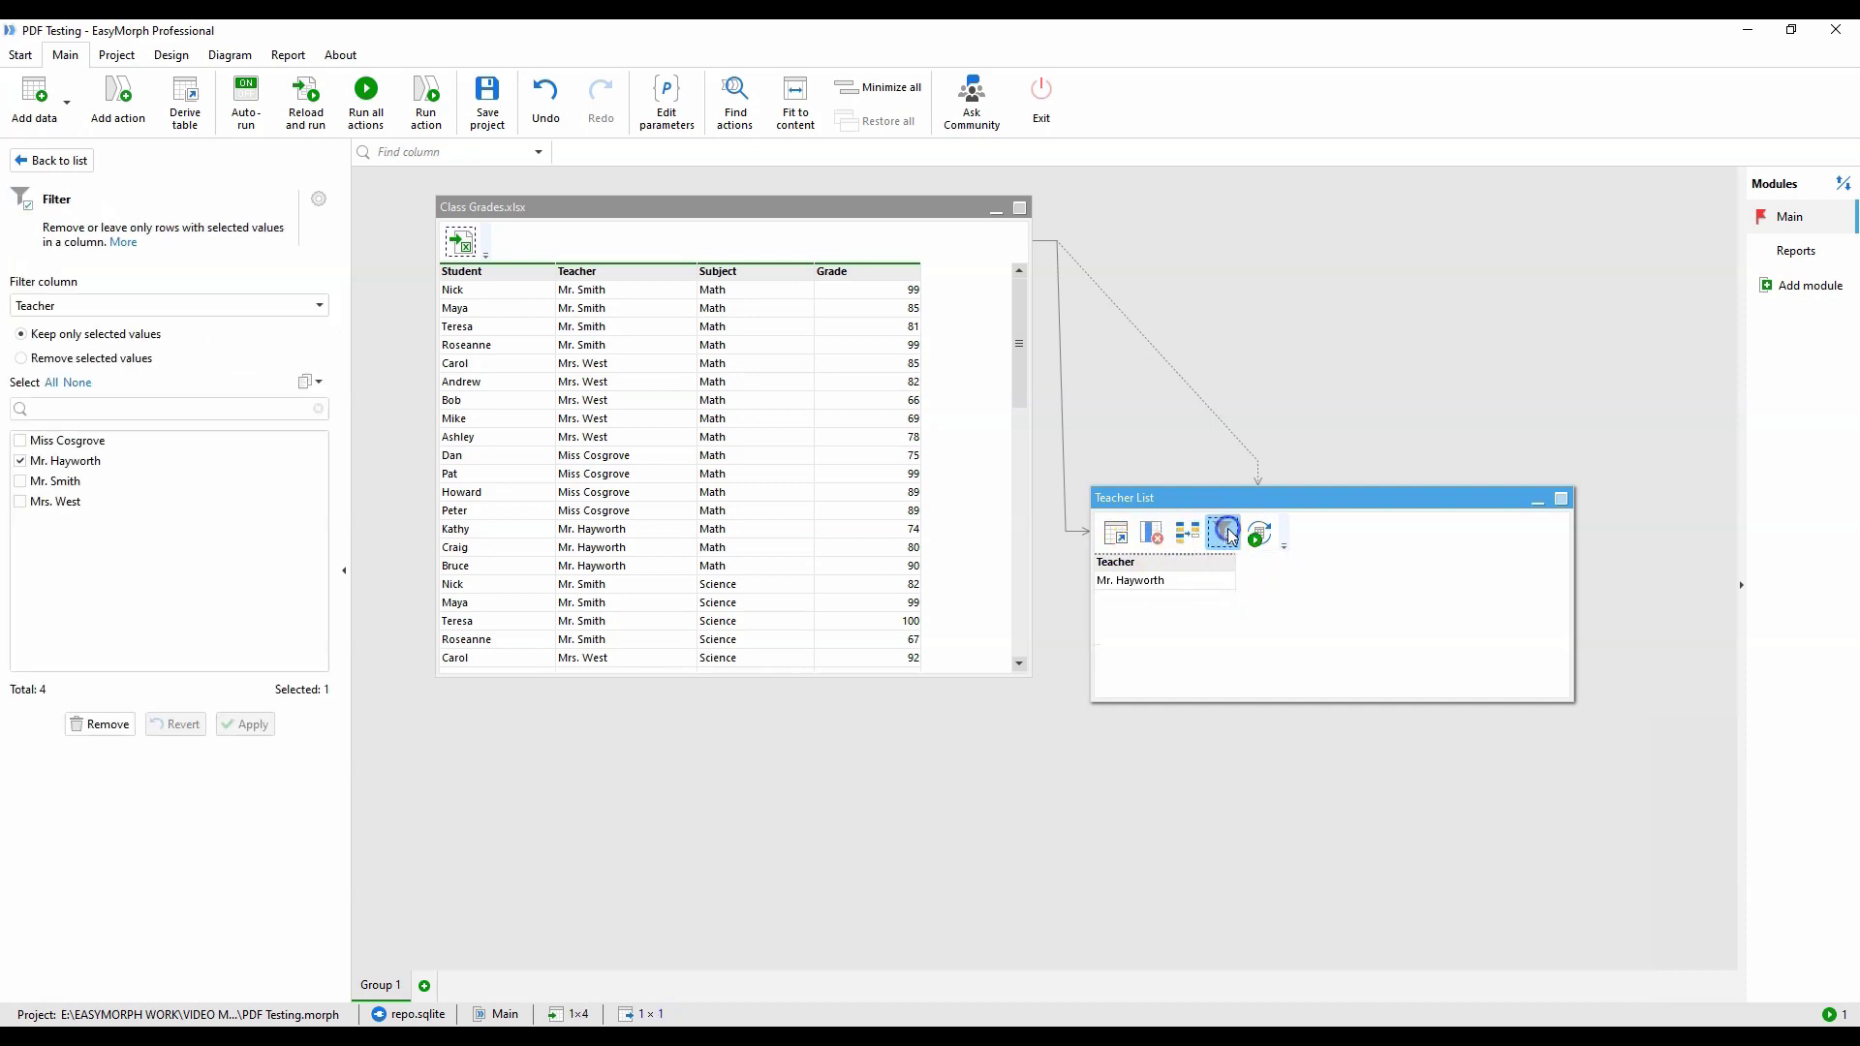
click(63, 416)
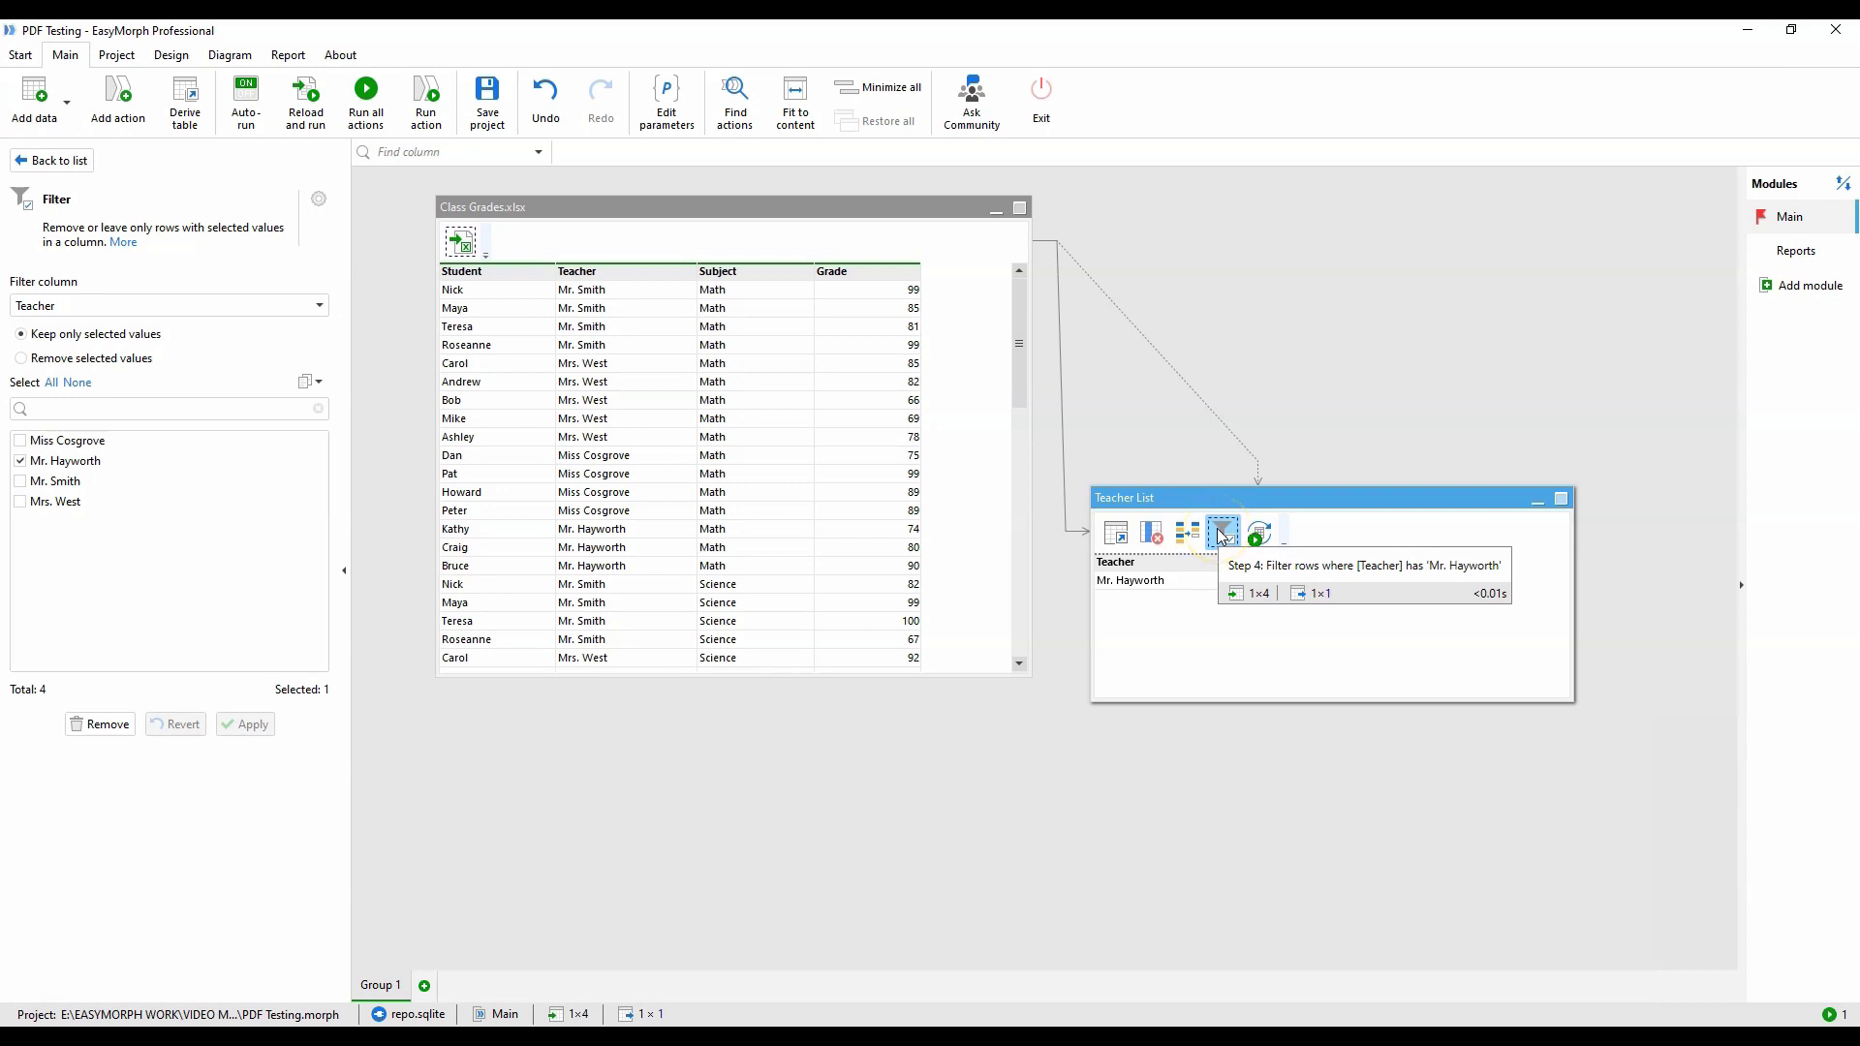
click(1259, 532)
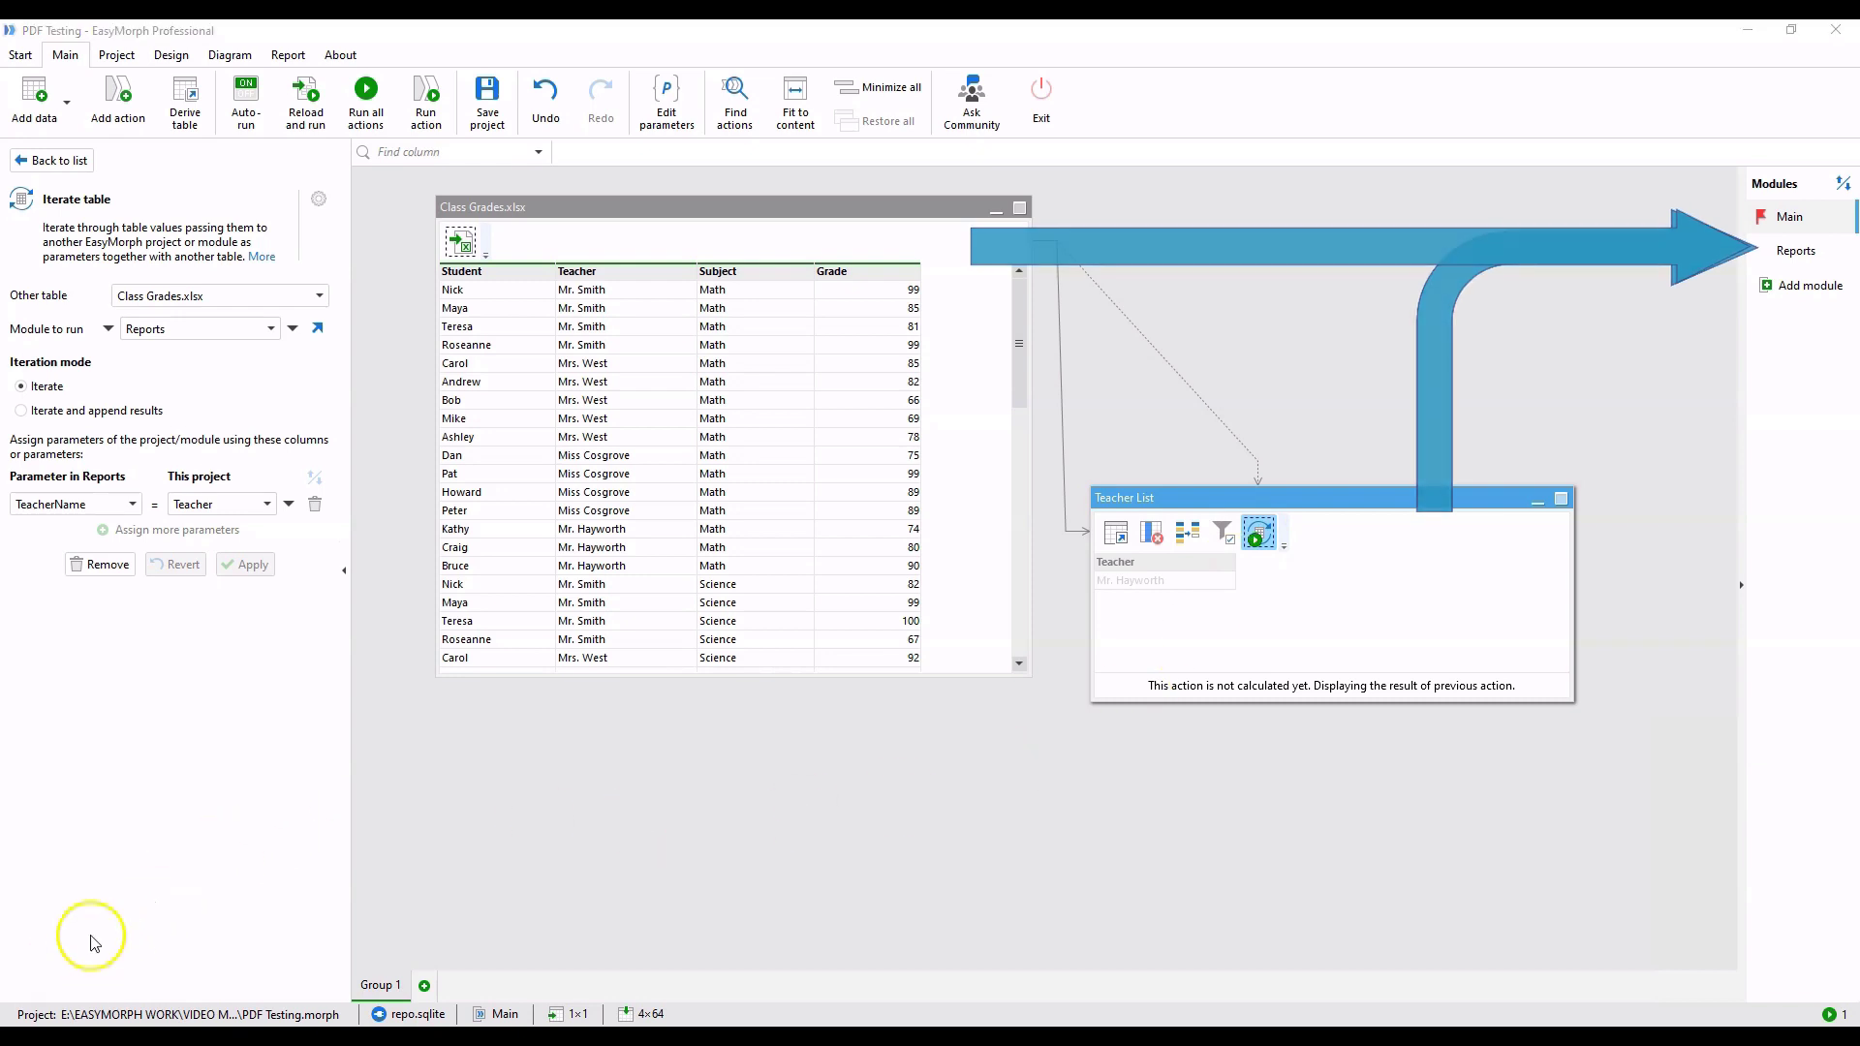
click(1187, 531)
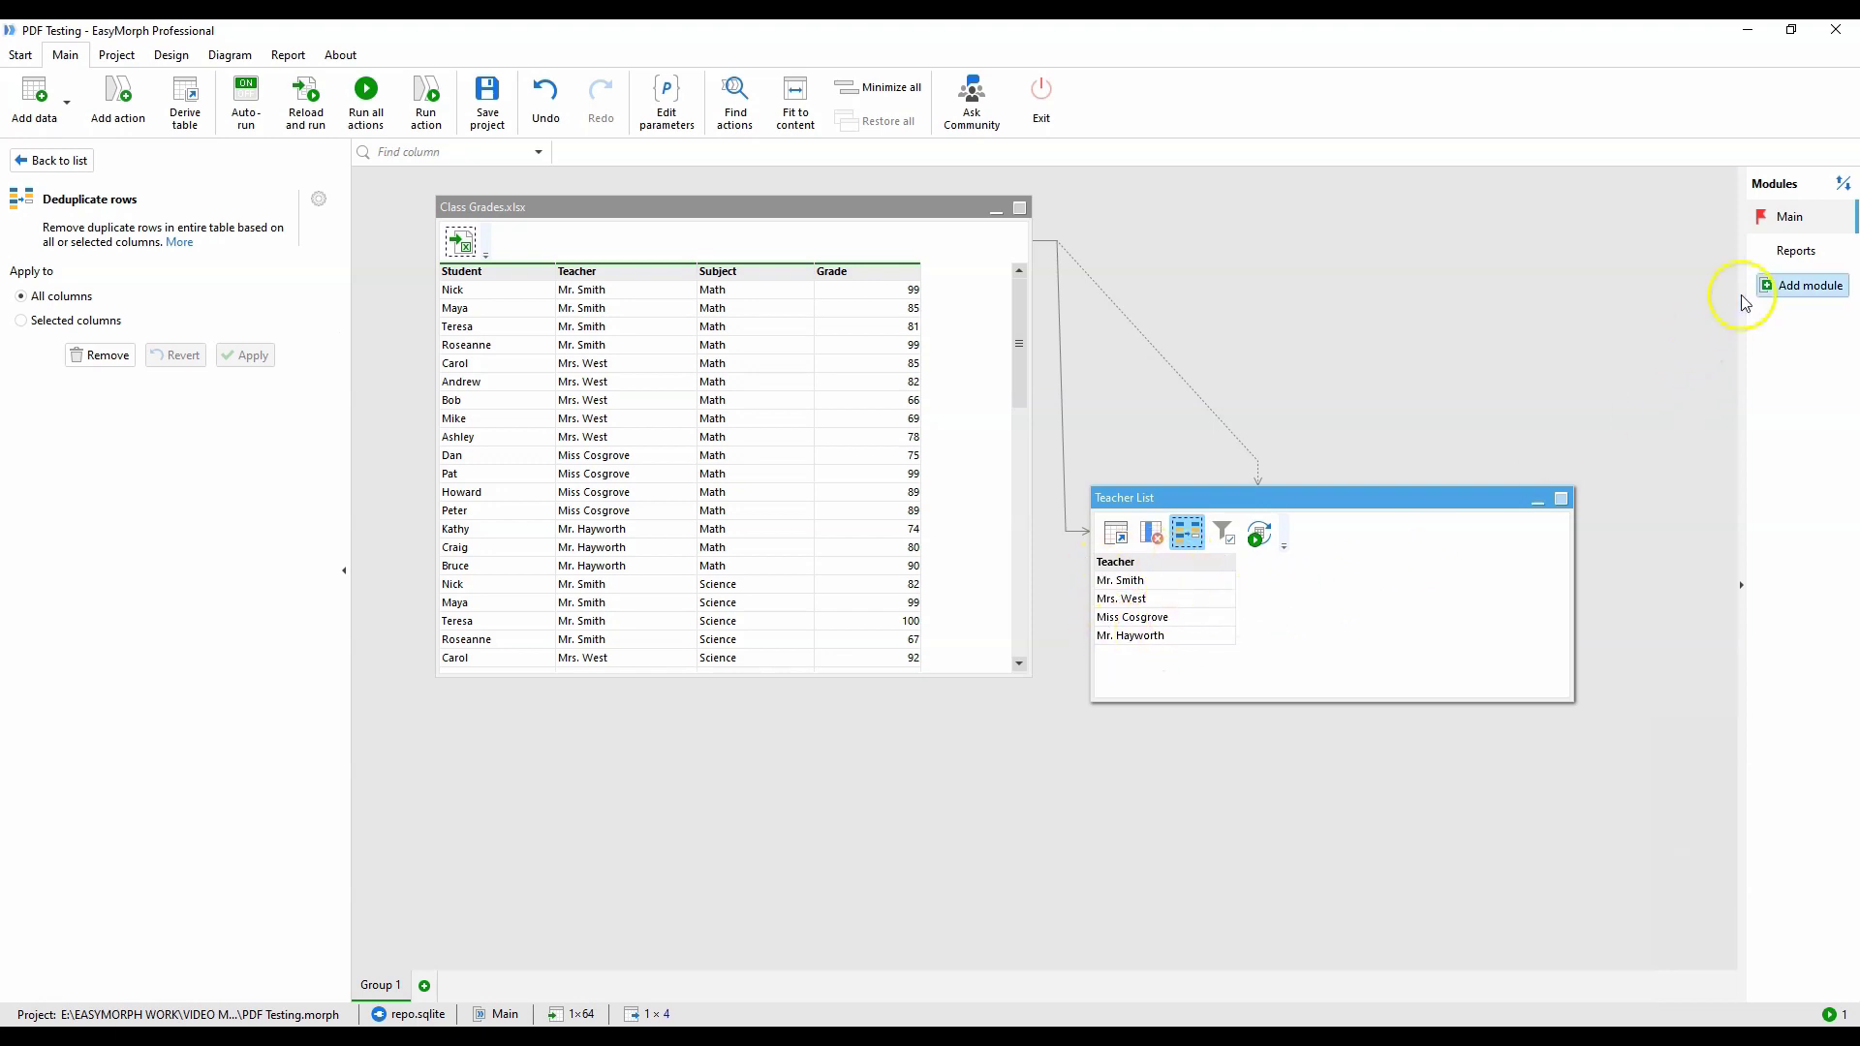
Open the Reports module and review the Grade Table's input and filter-by-teacher actions
click(1795, 254)
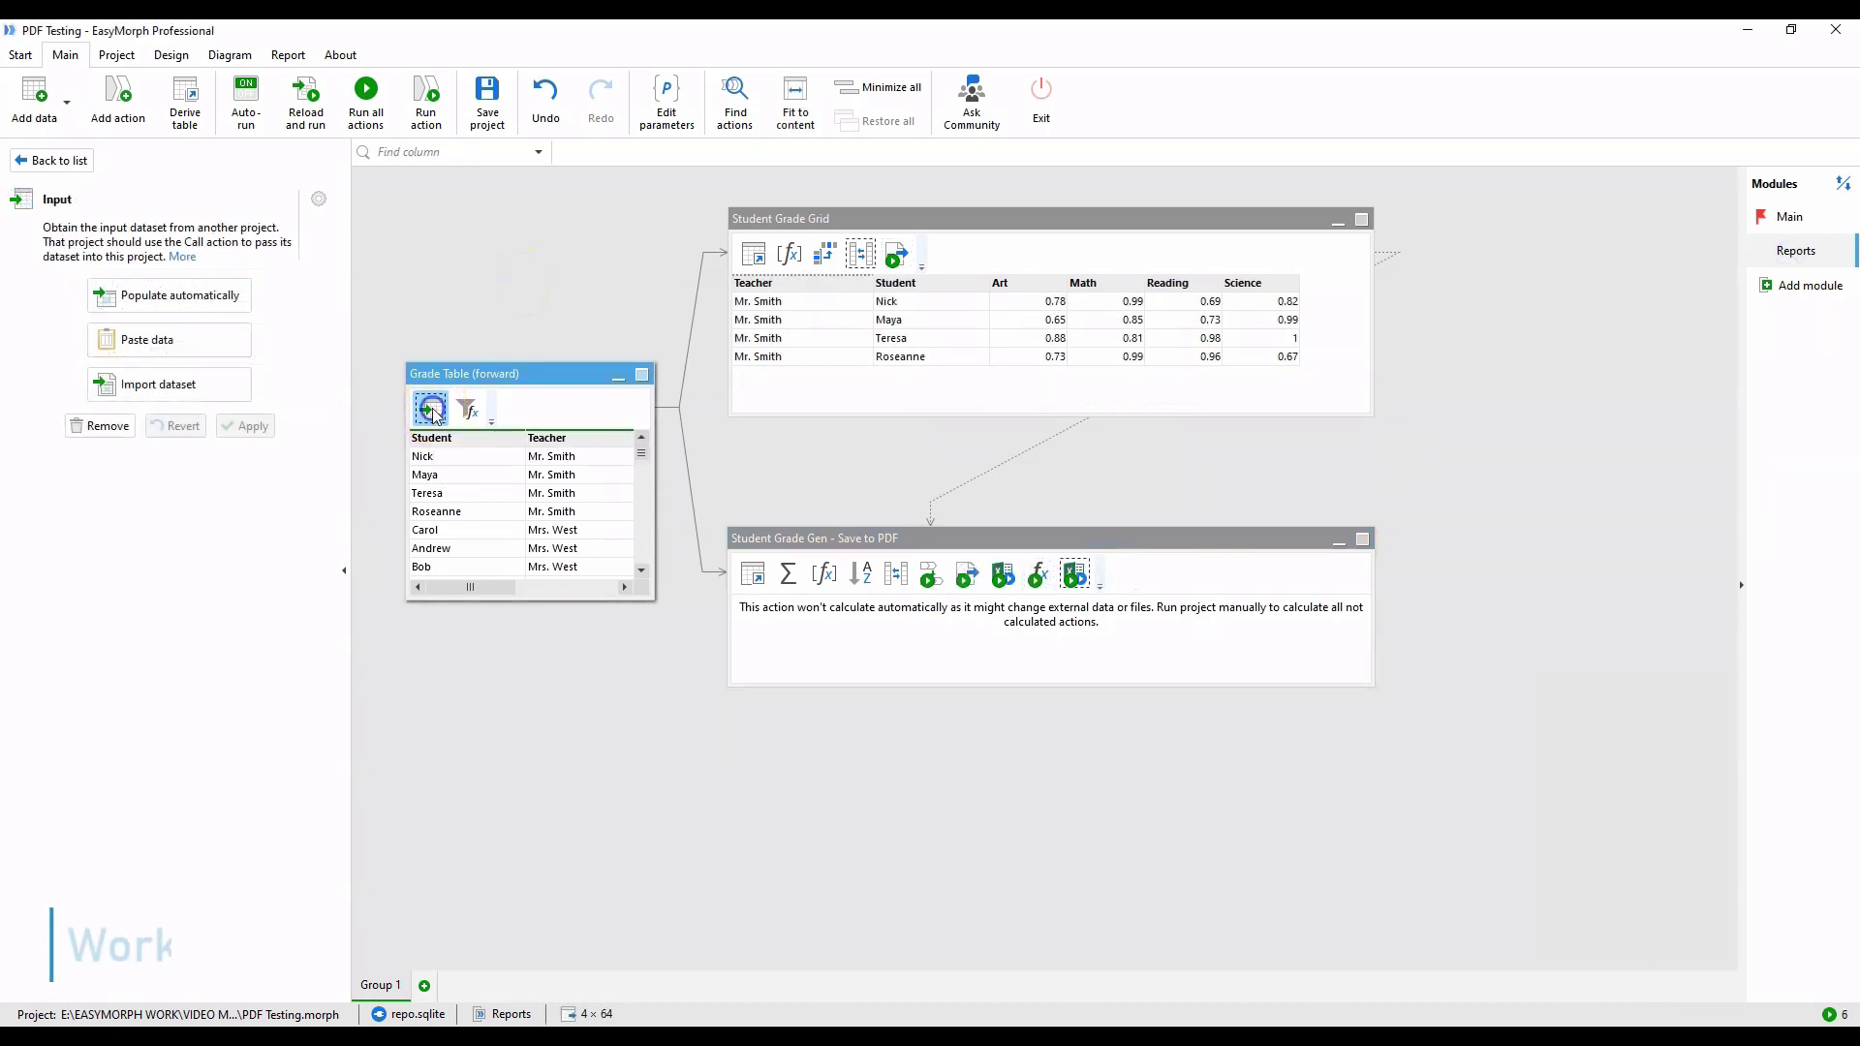
click(435, 411)
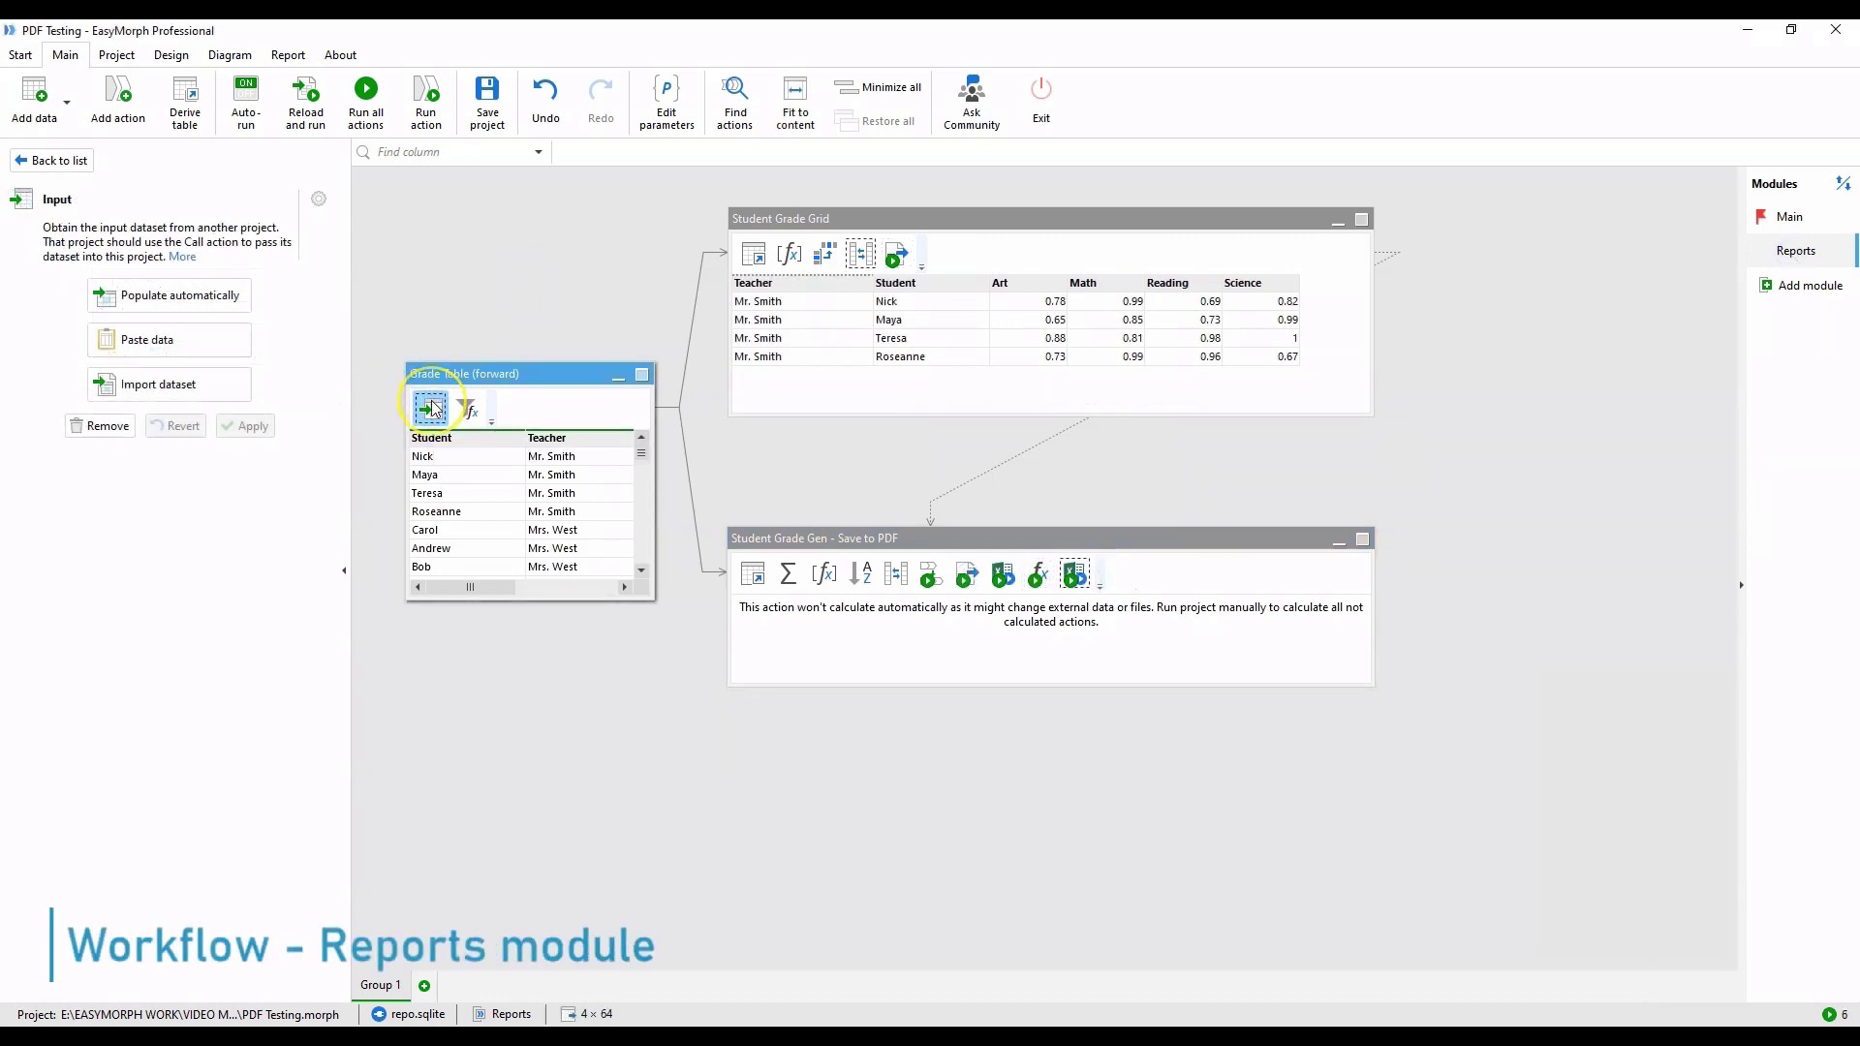
click(203, 296)
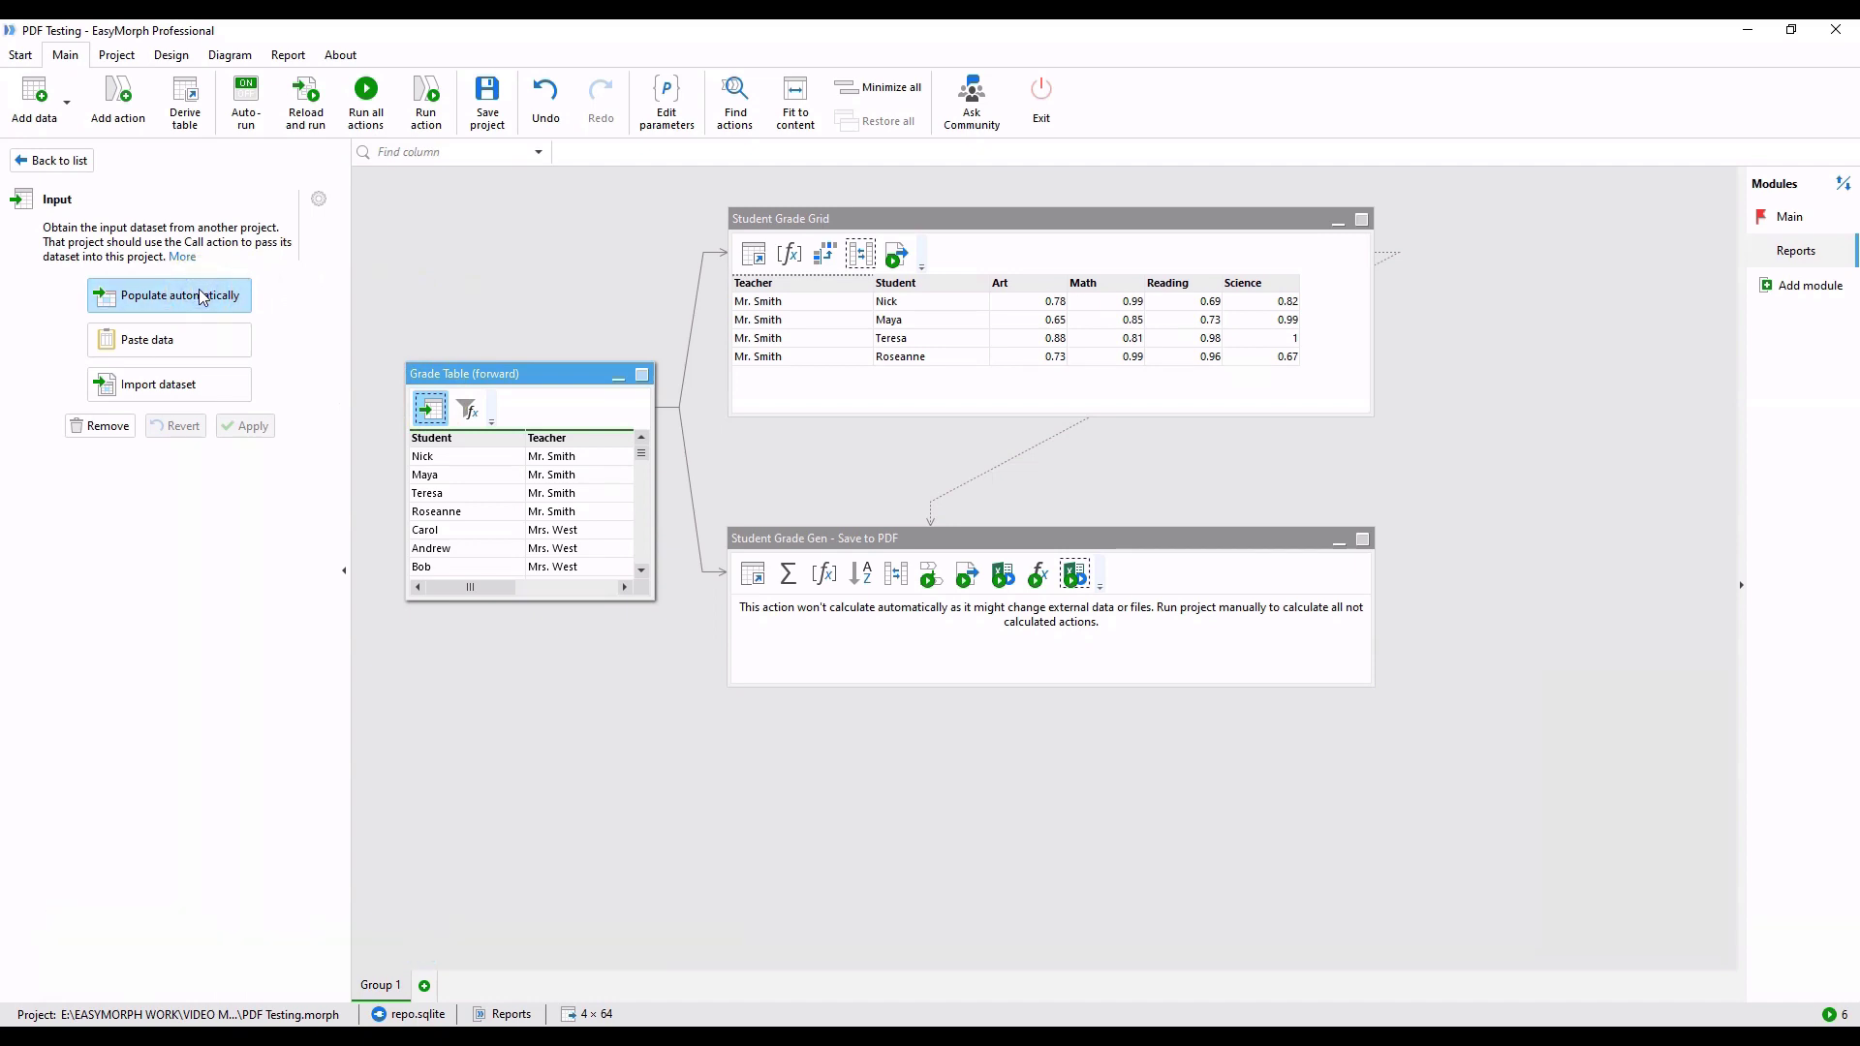
click(504, 329)
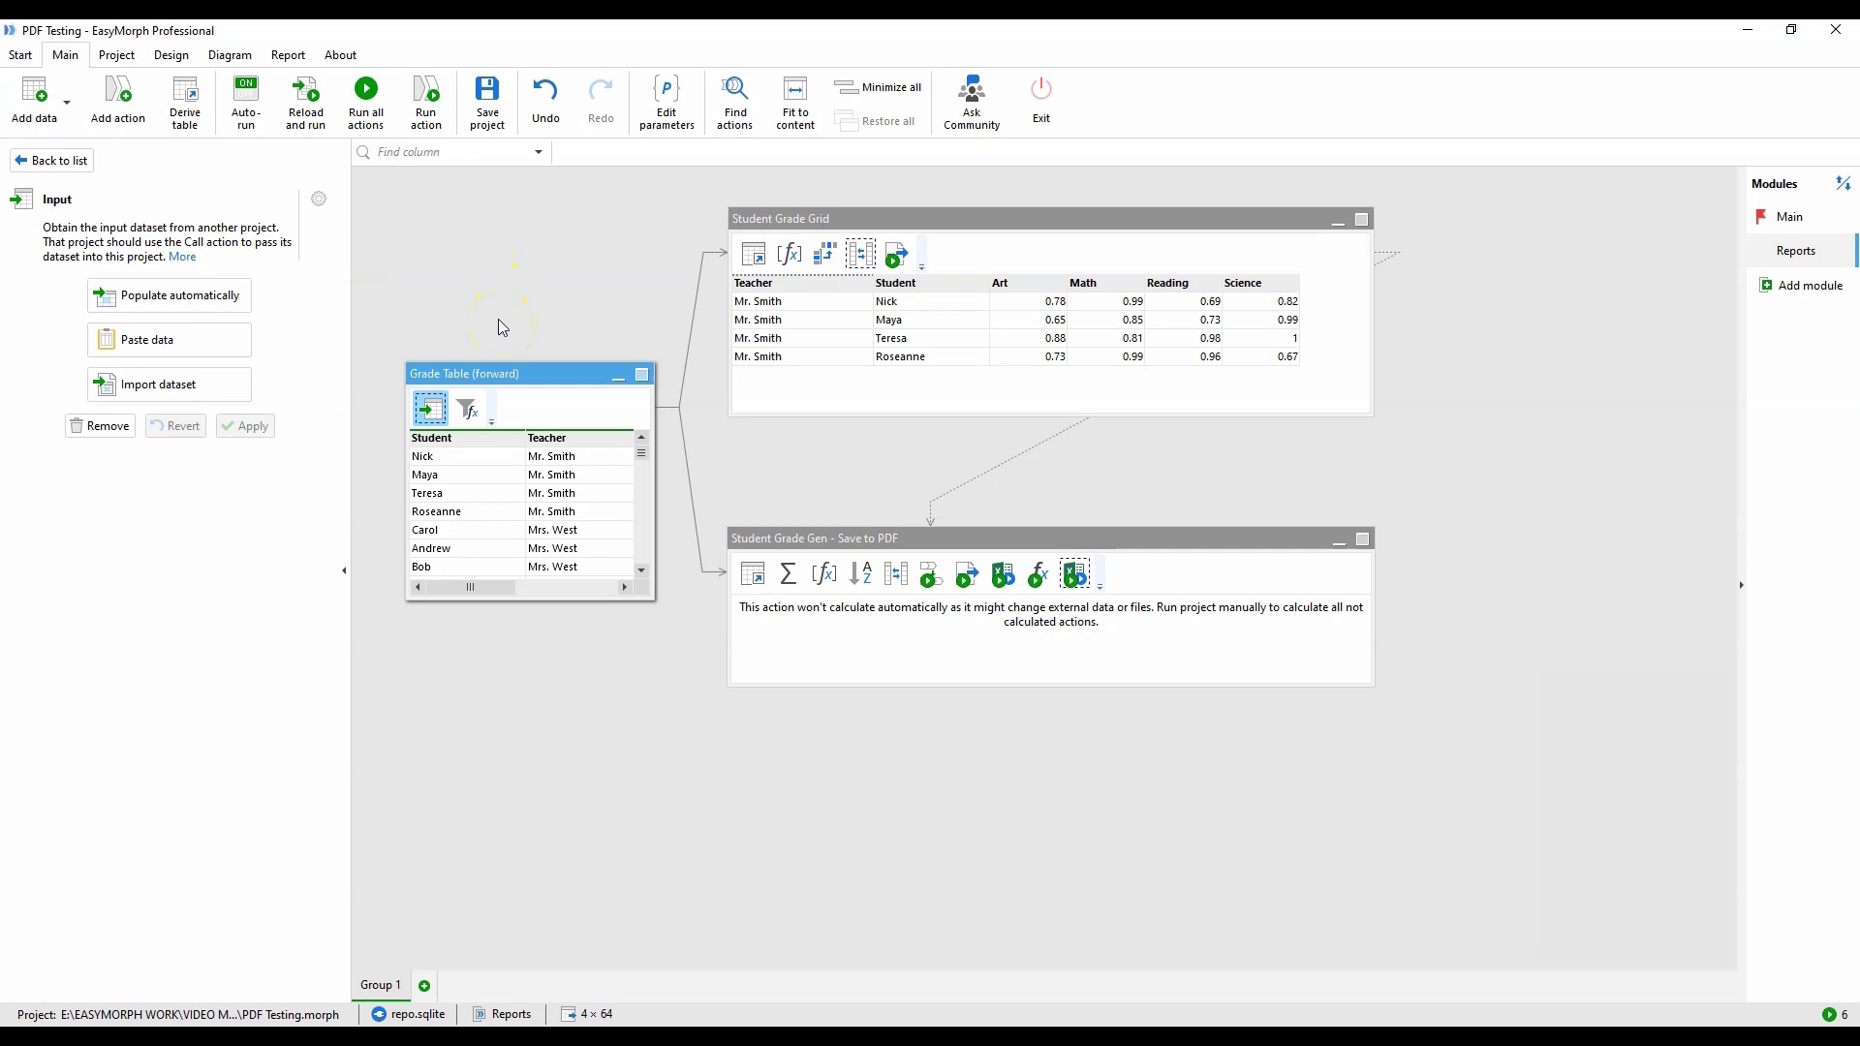
click(468, 409)
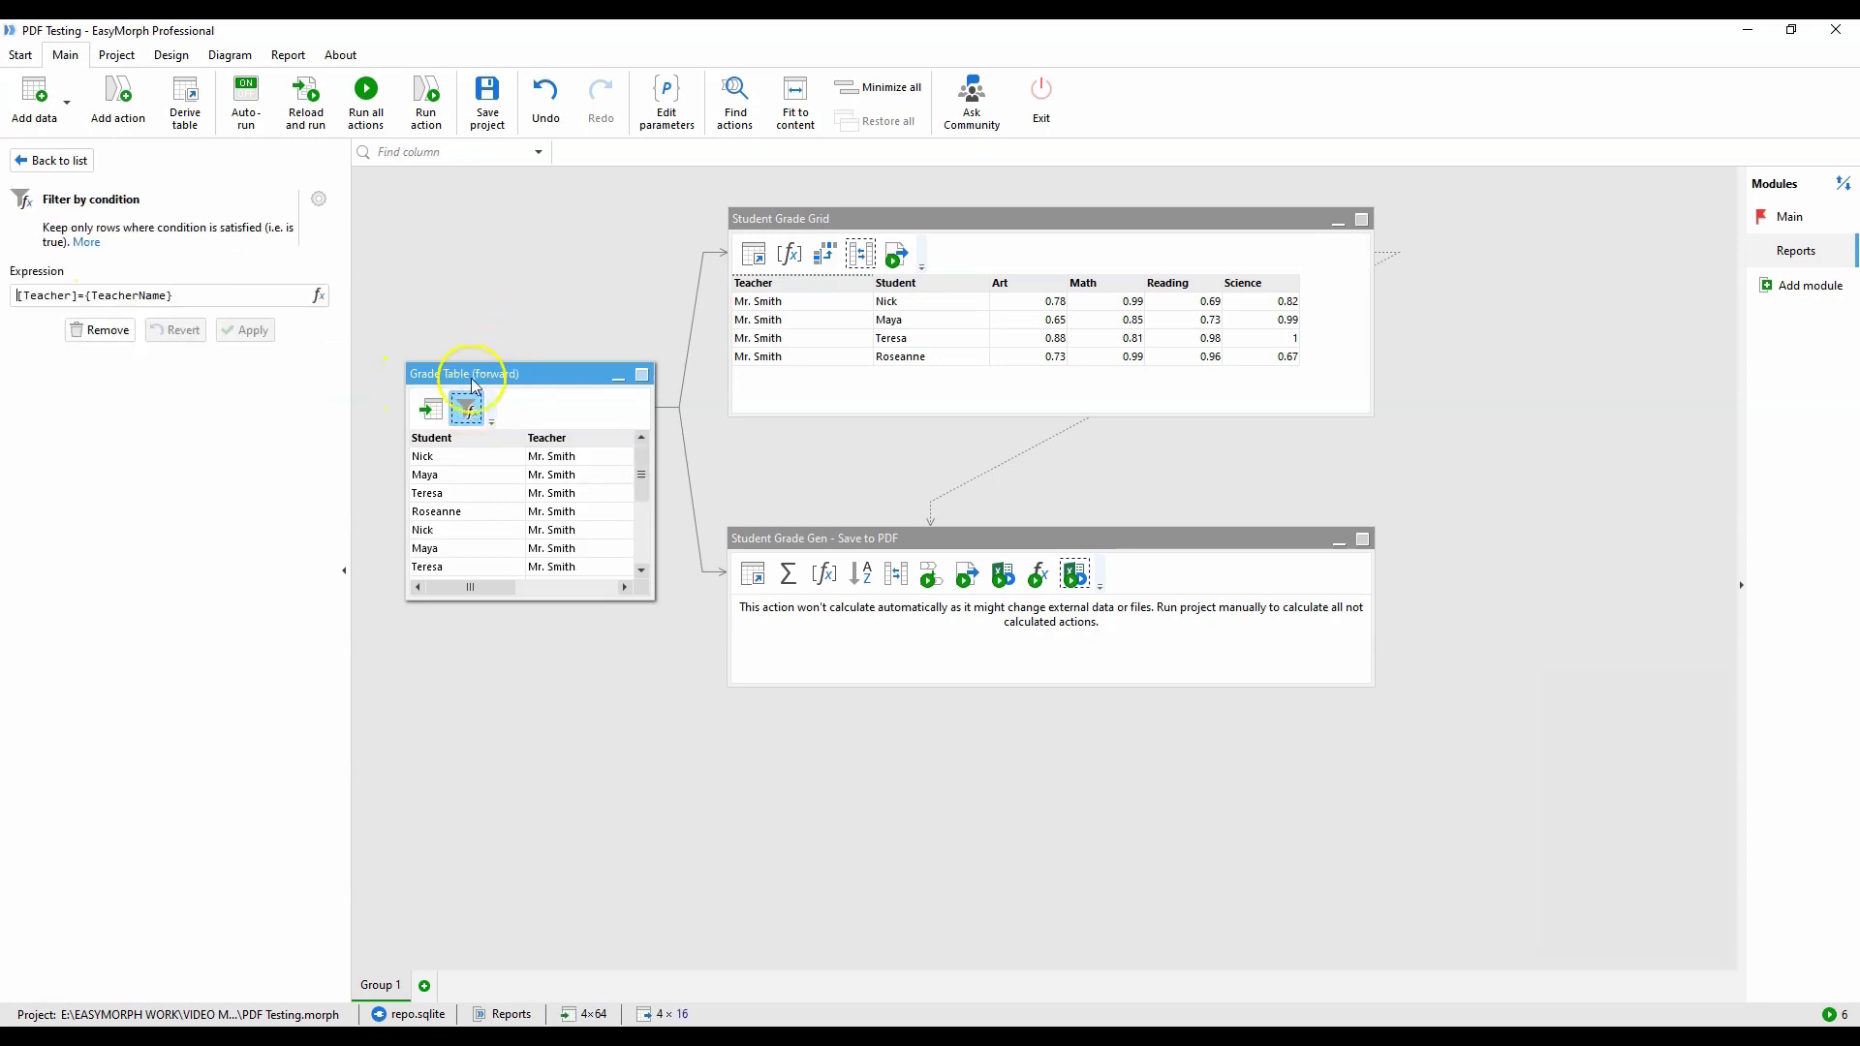
Bring up the action lists of the Grade Table and the Student Grade Grid
click(577, 376)
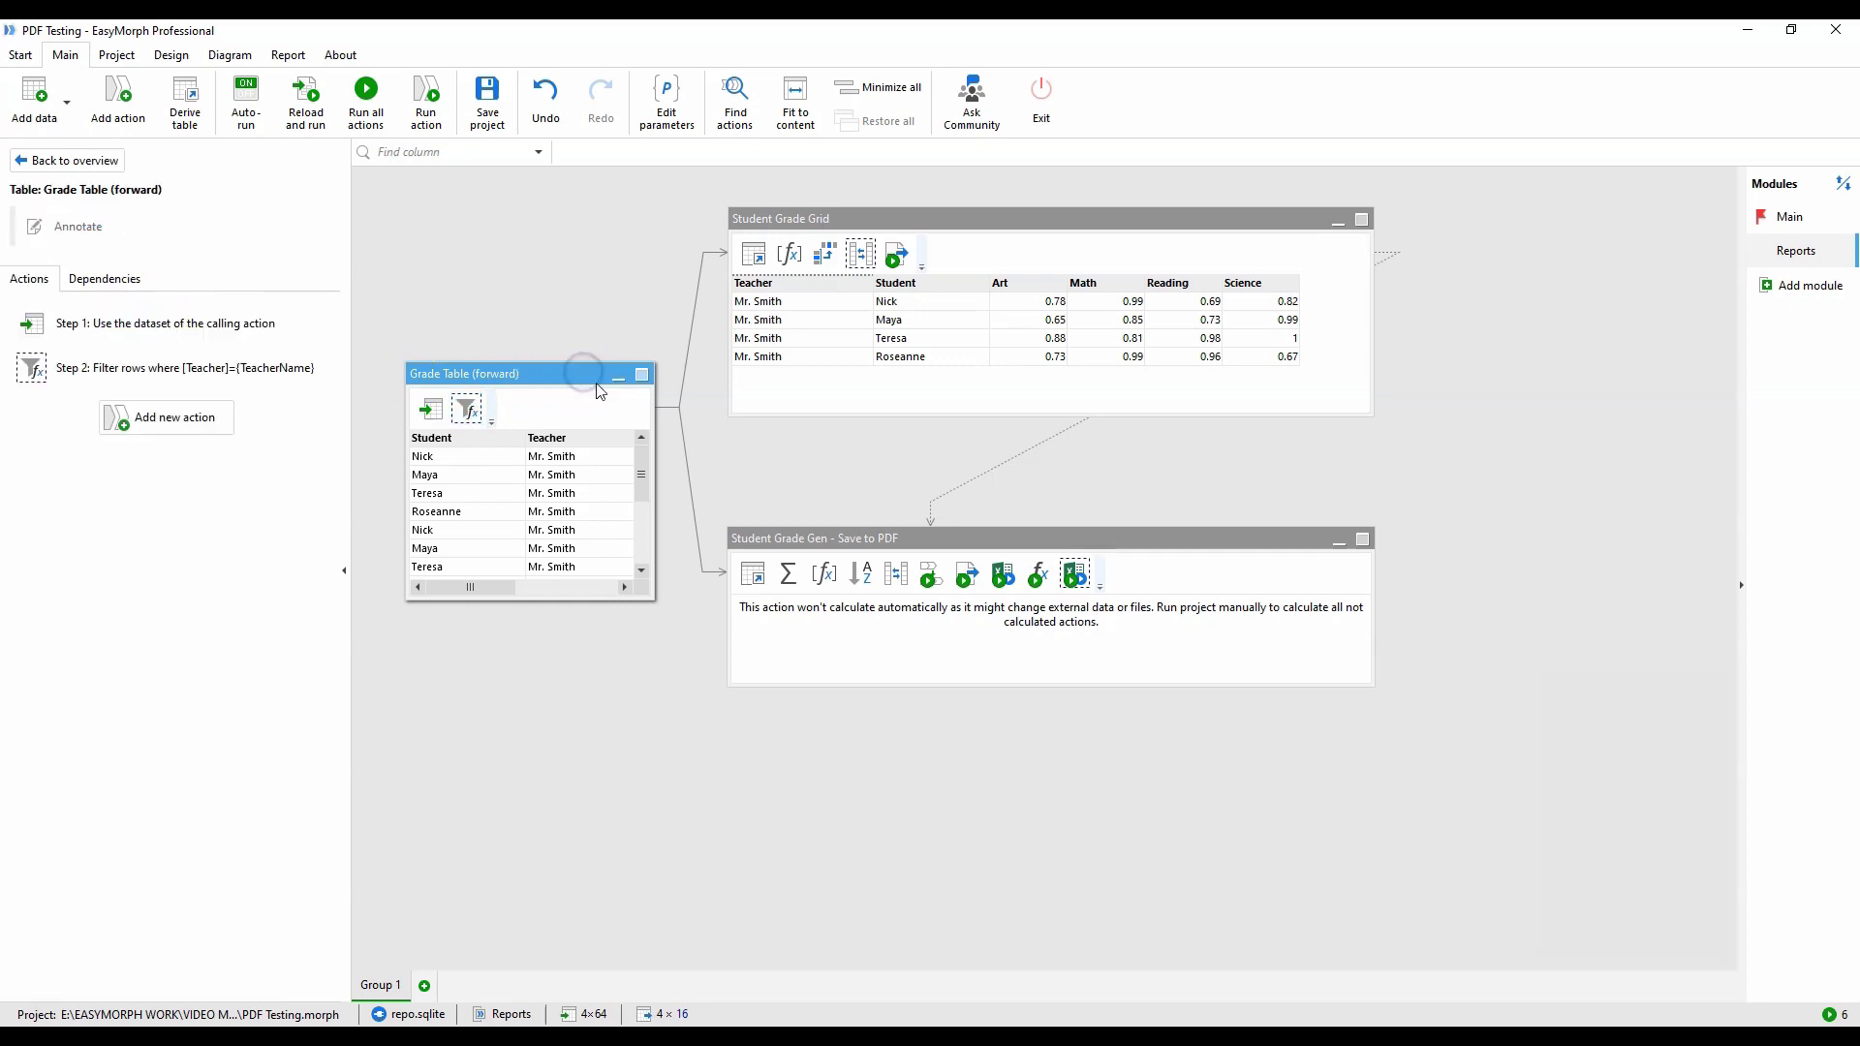
click(690, 467)
click(794, 221)
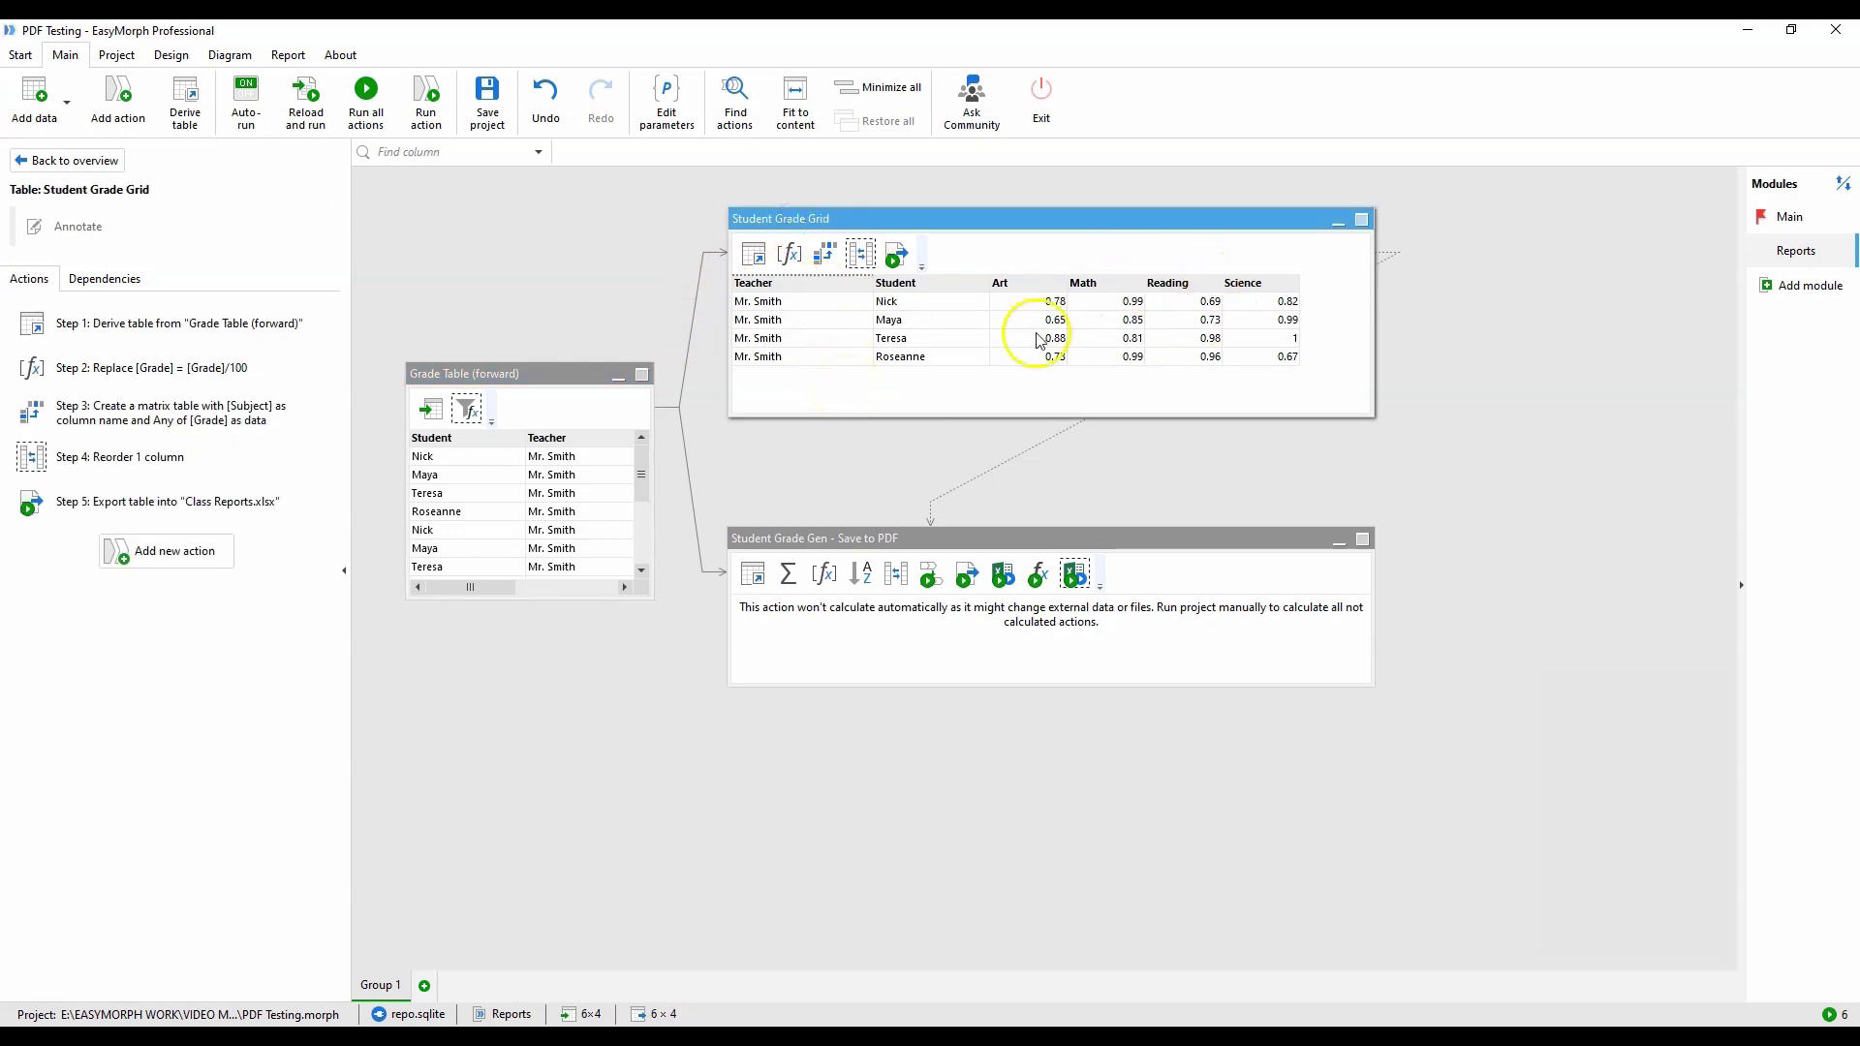
Review the Student Grade Grid's divide-by-100, subject pivot, Teacher-first reorder and Excel export actions
click(790, 255)
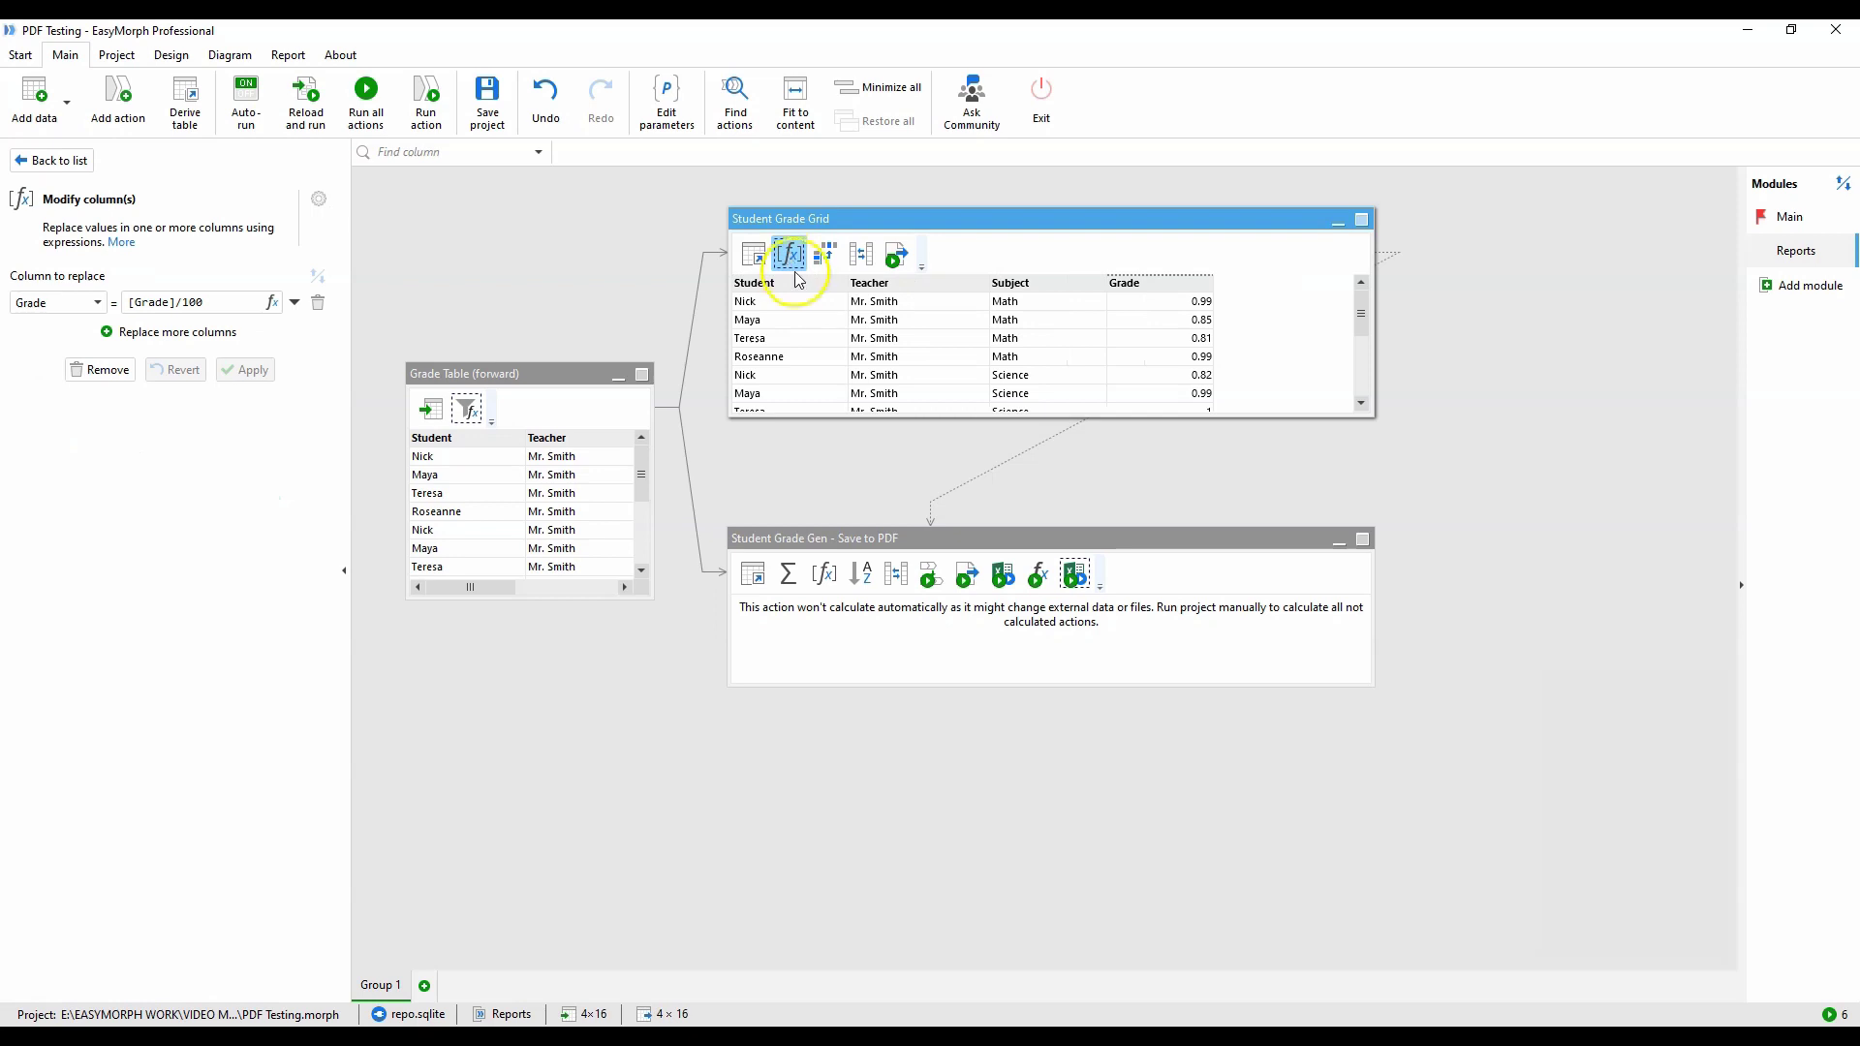
click(826, 255)
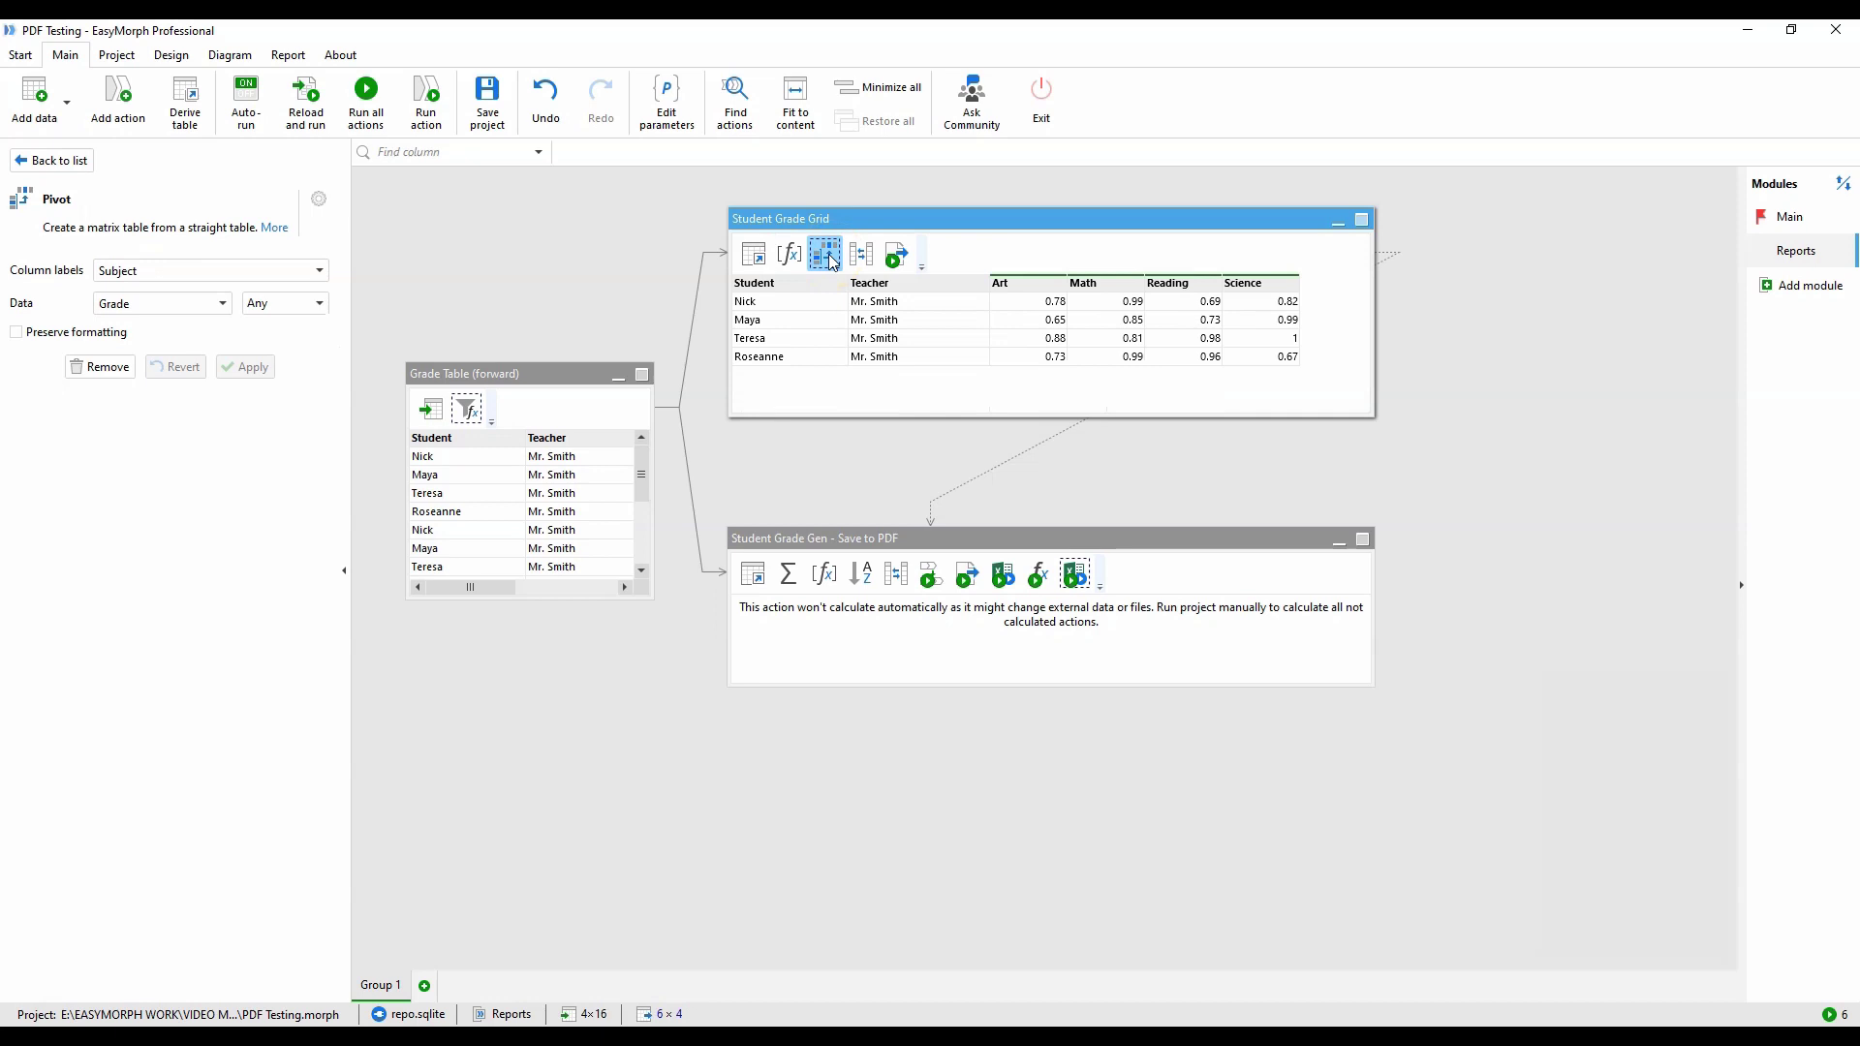
click(862, 258)
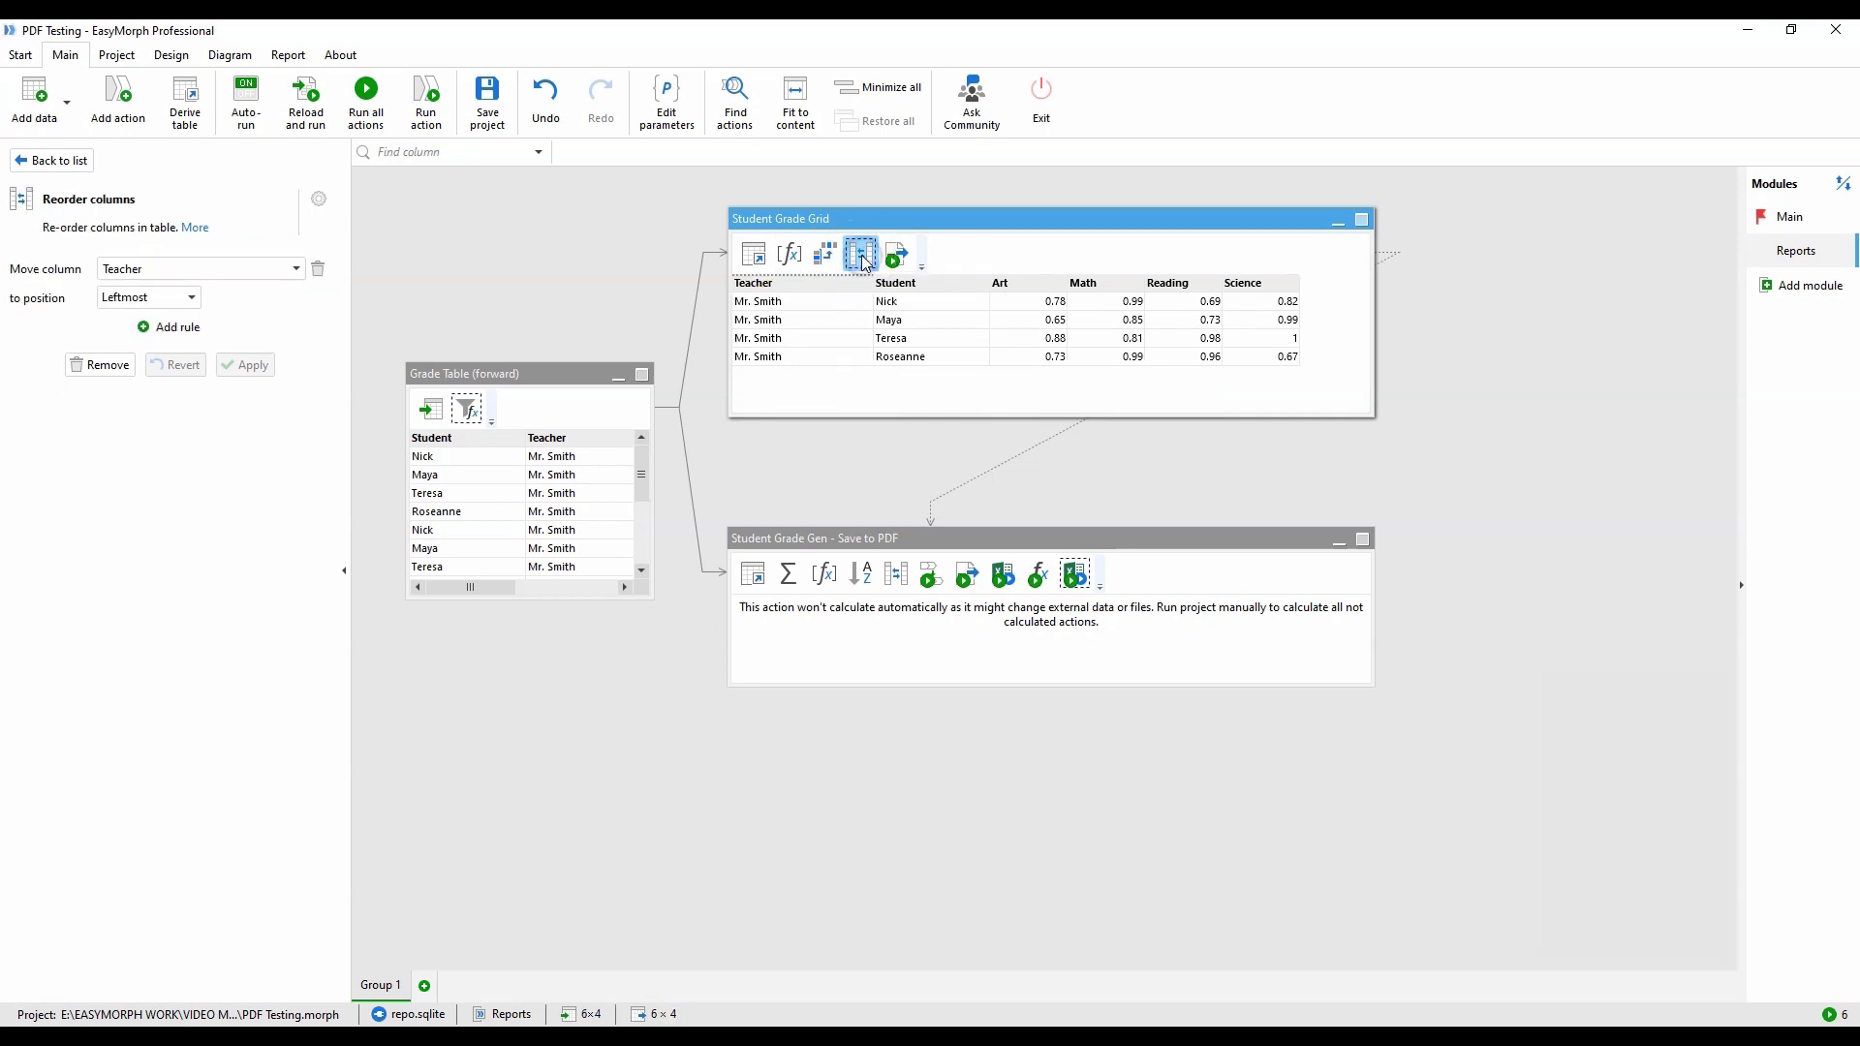
click(897, 255)
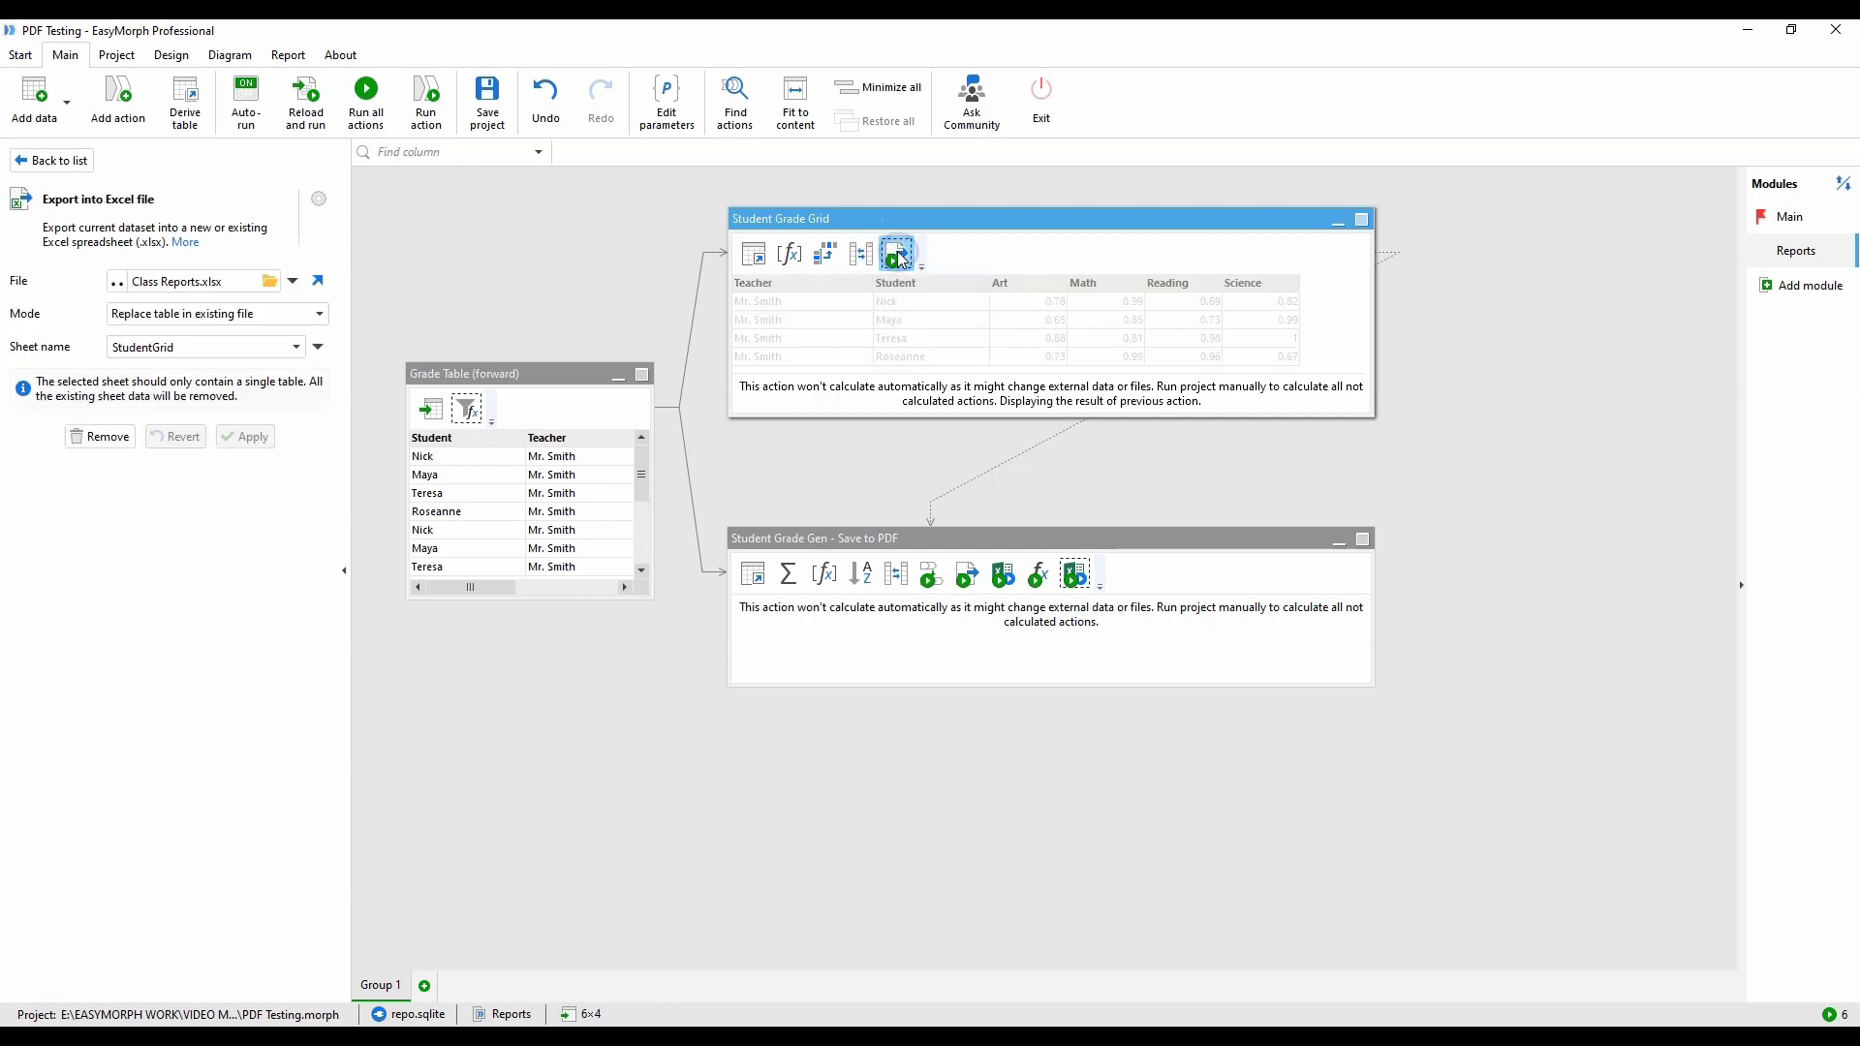
Inspect the Save to PDF table's grade-averaging, rounding and Grade-sorting actions
click(823, 541)
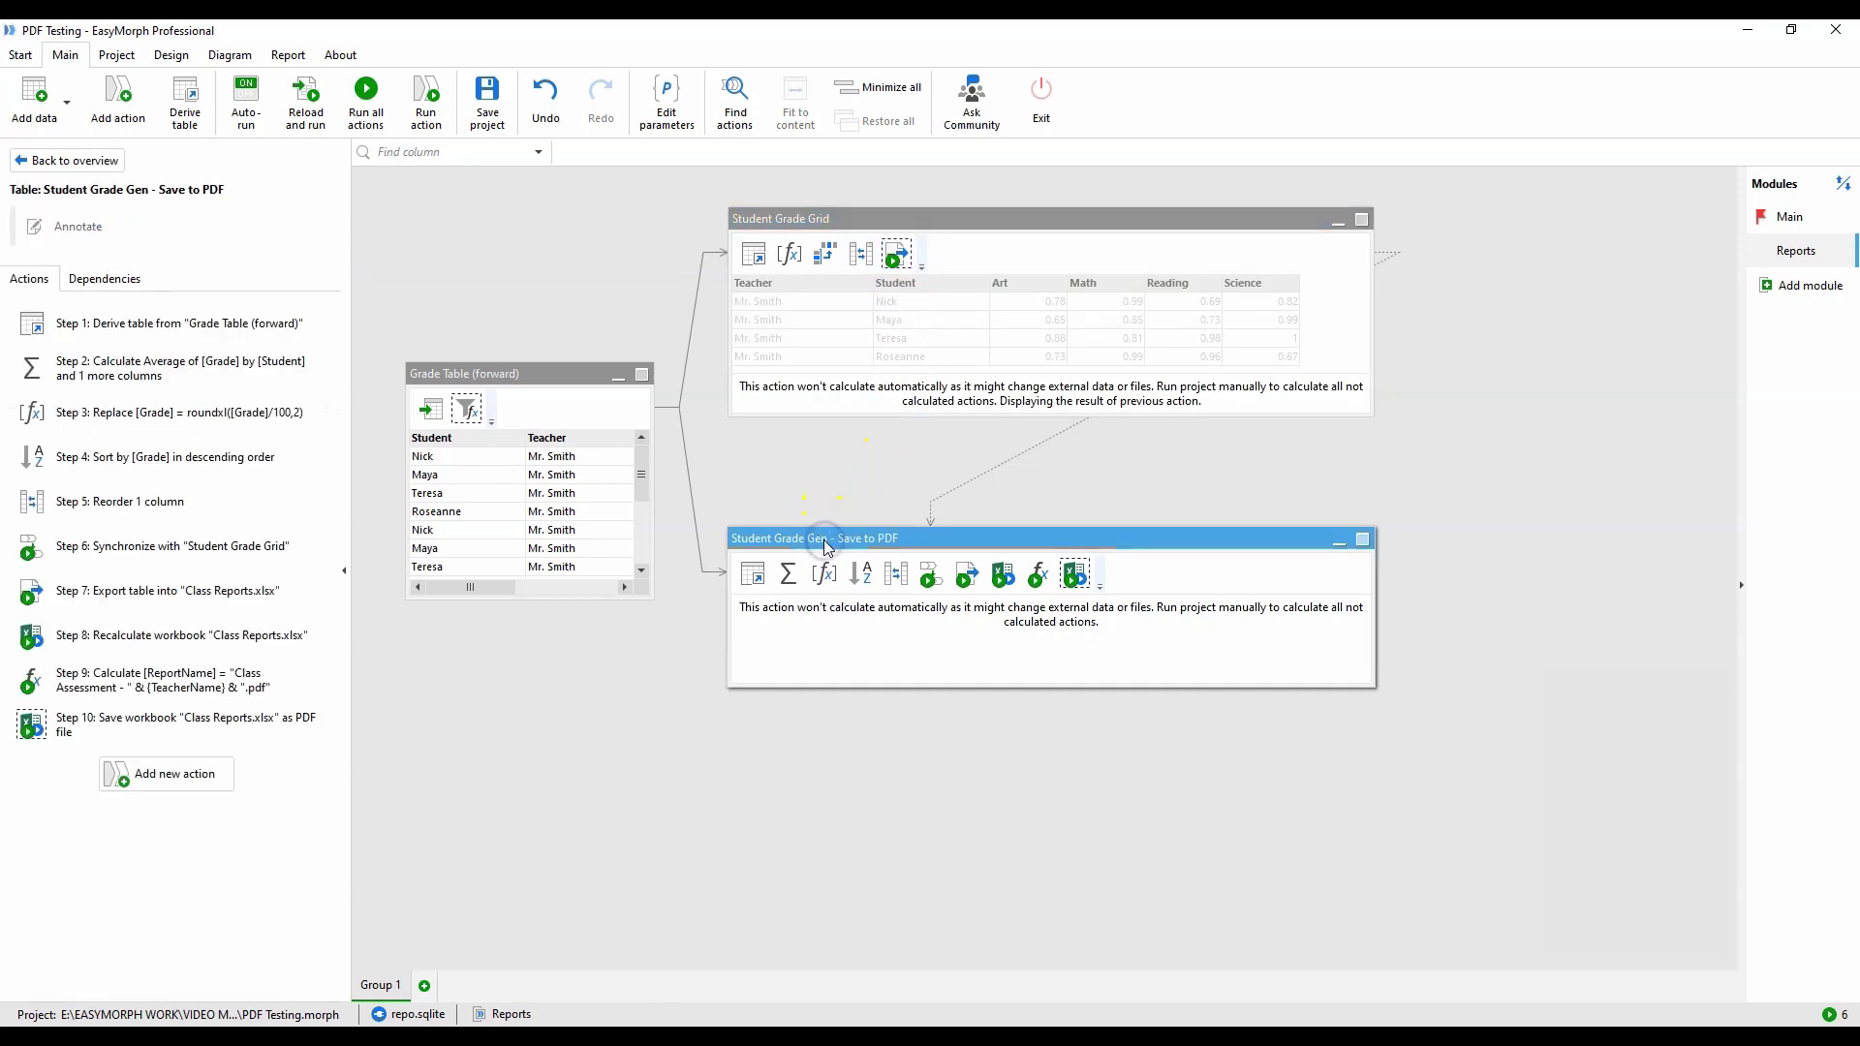
click(788, 575)
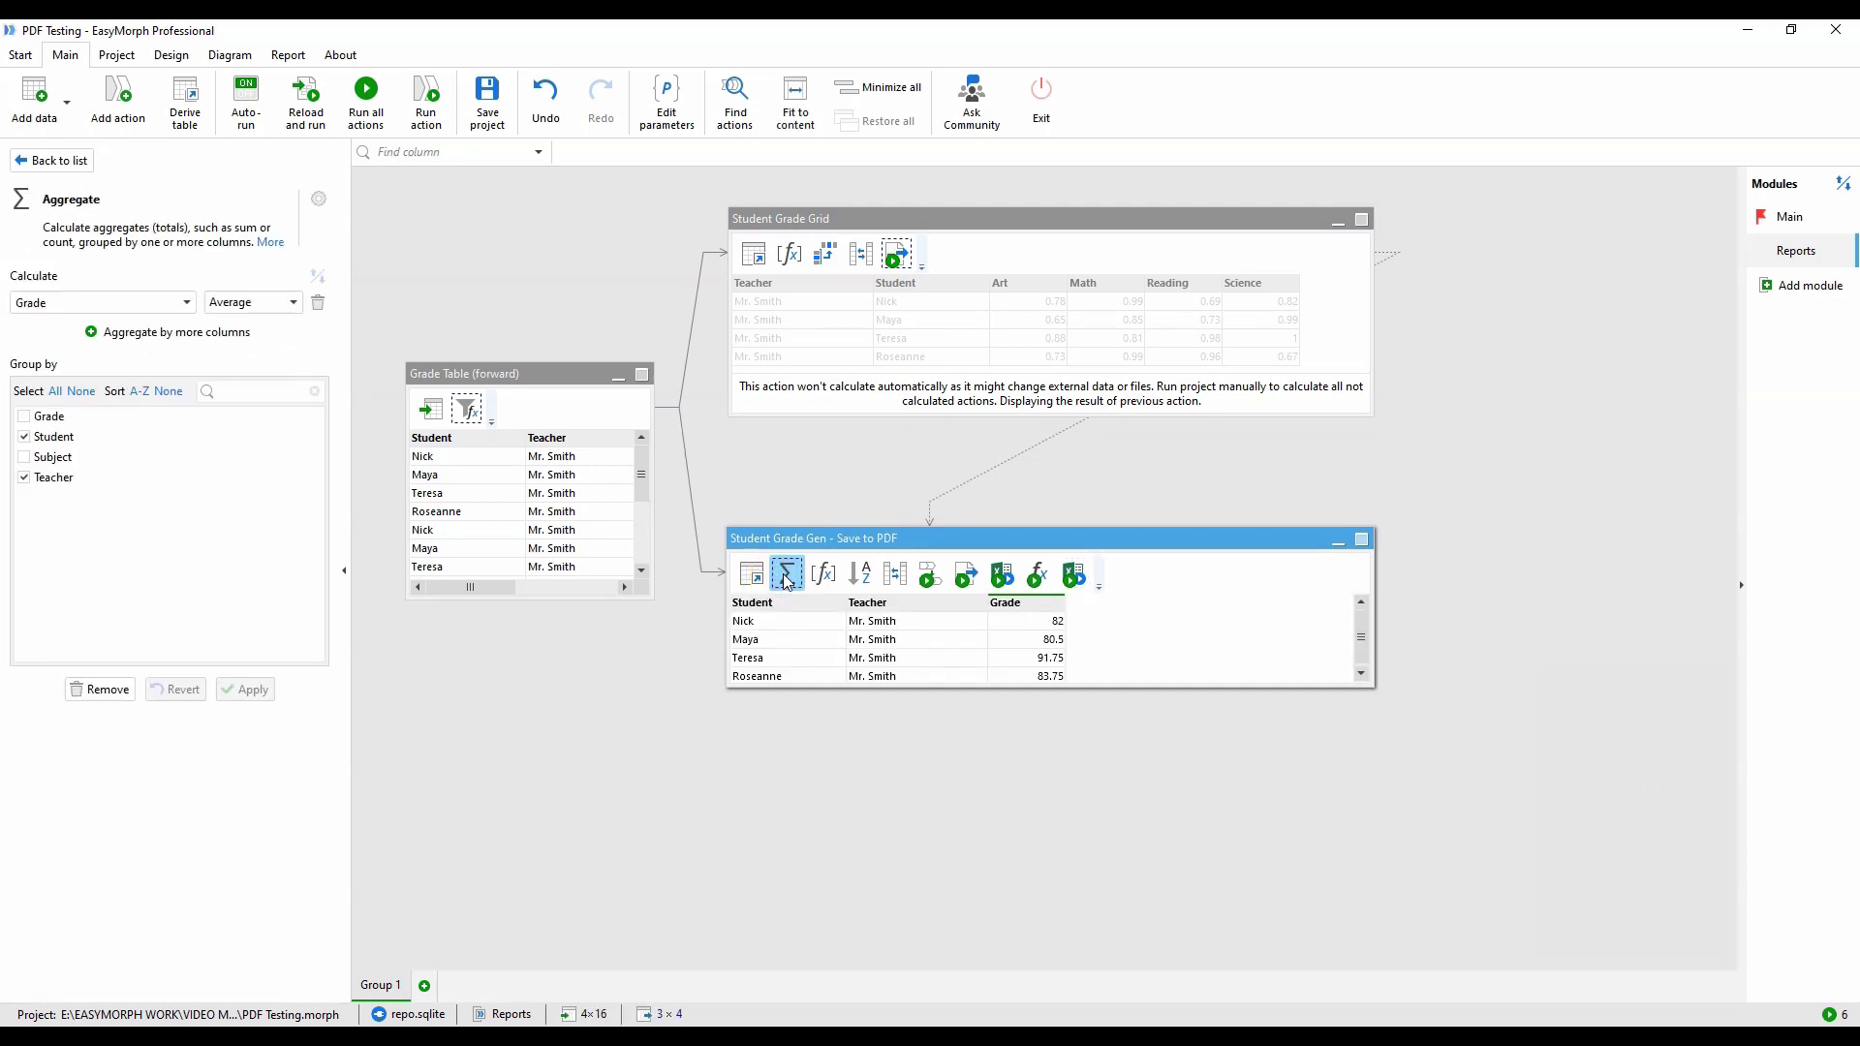
click(824, 575)
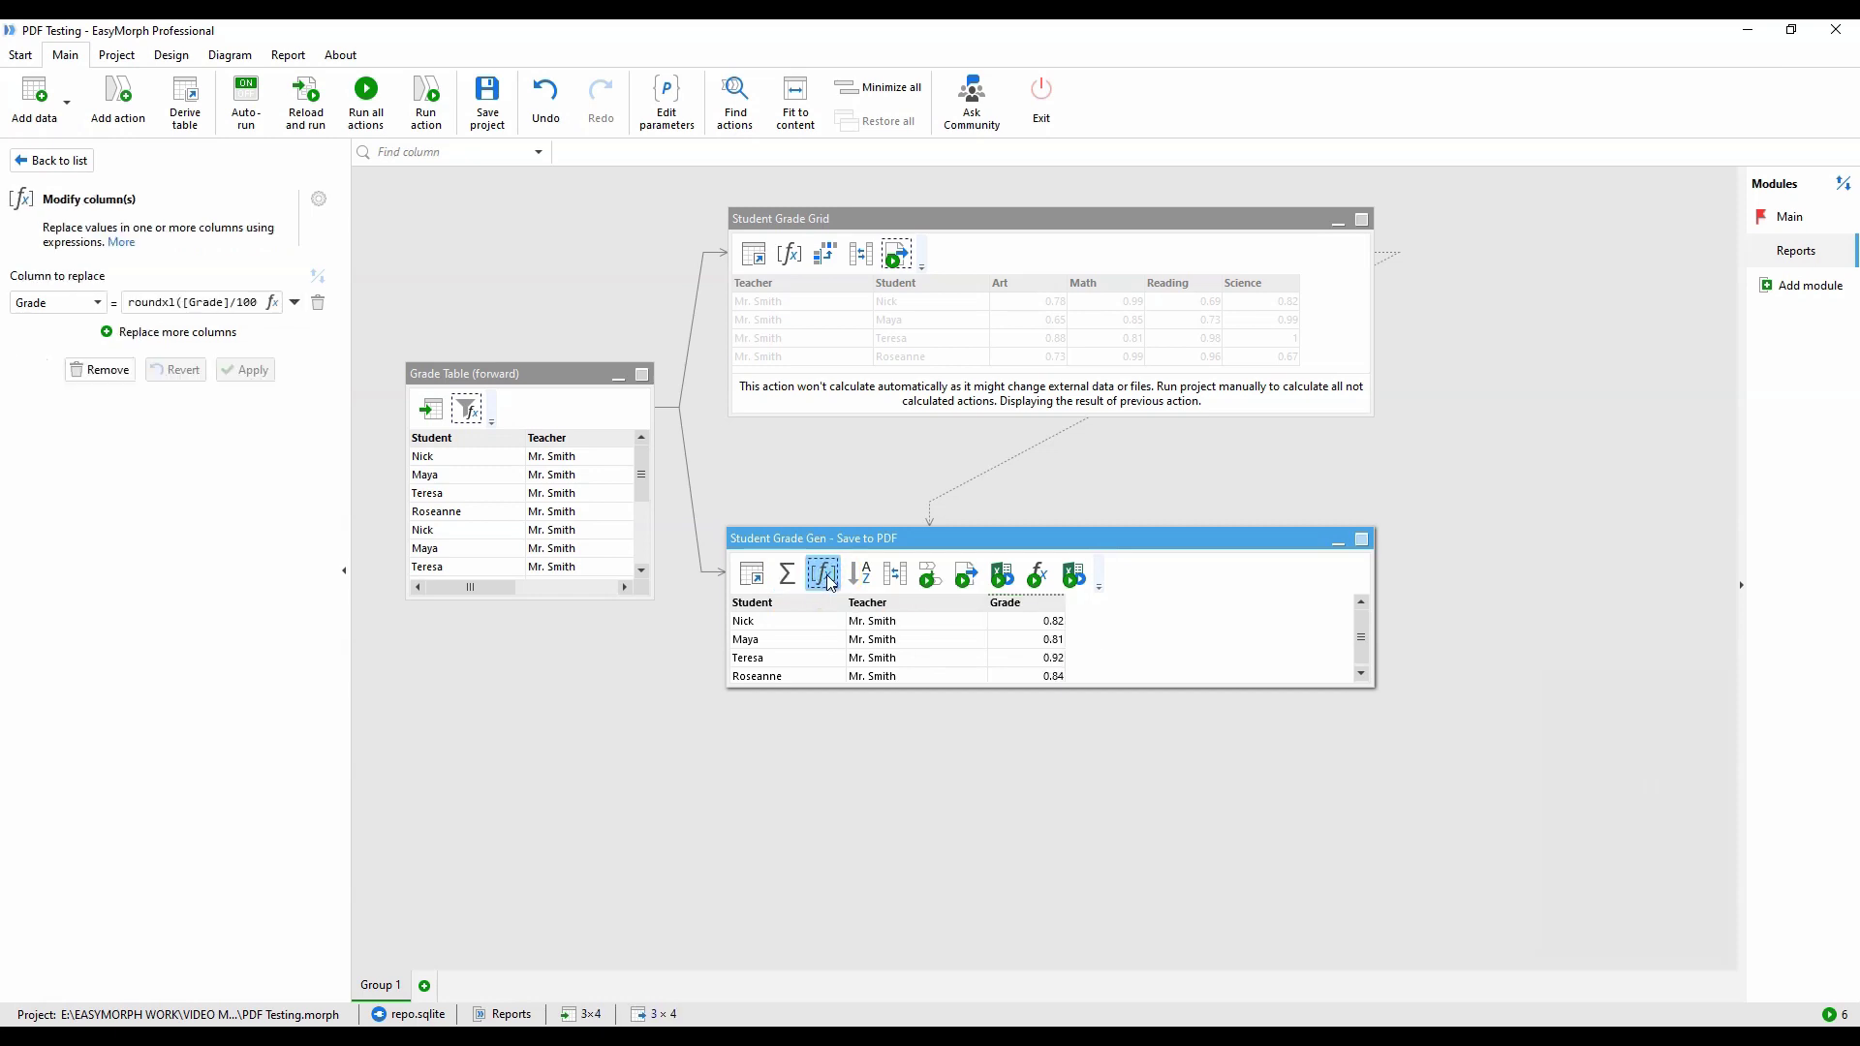
click(862, 576)
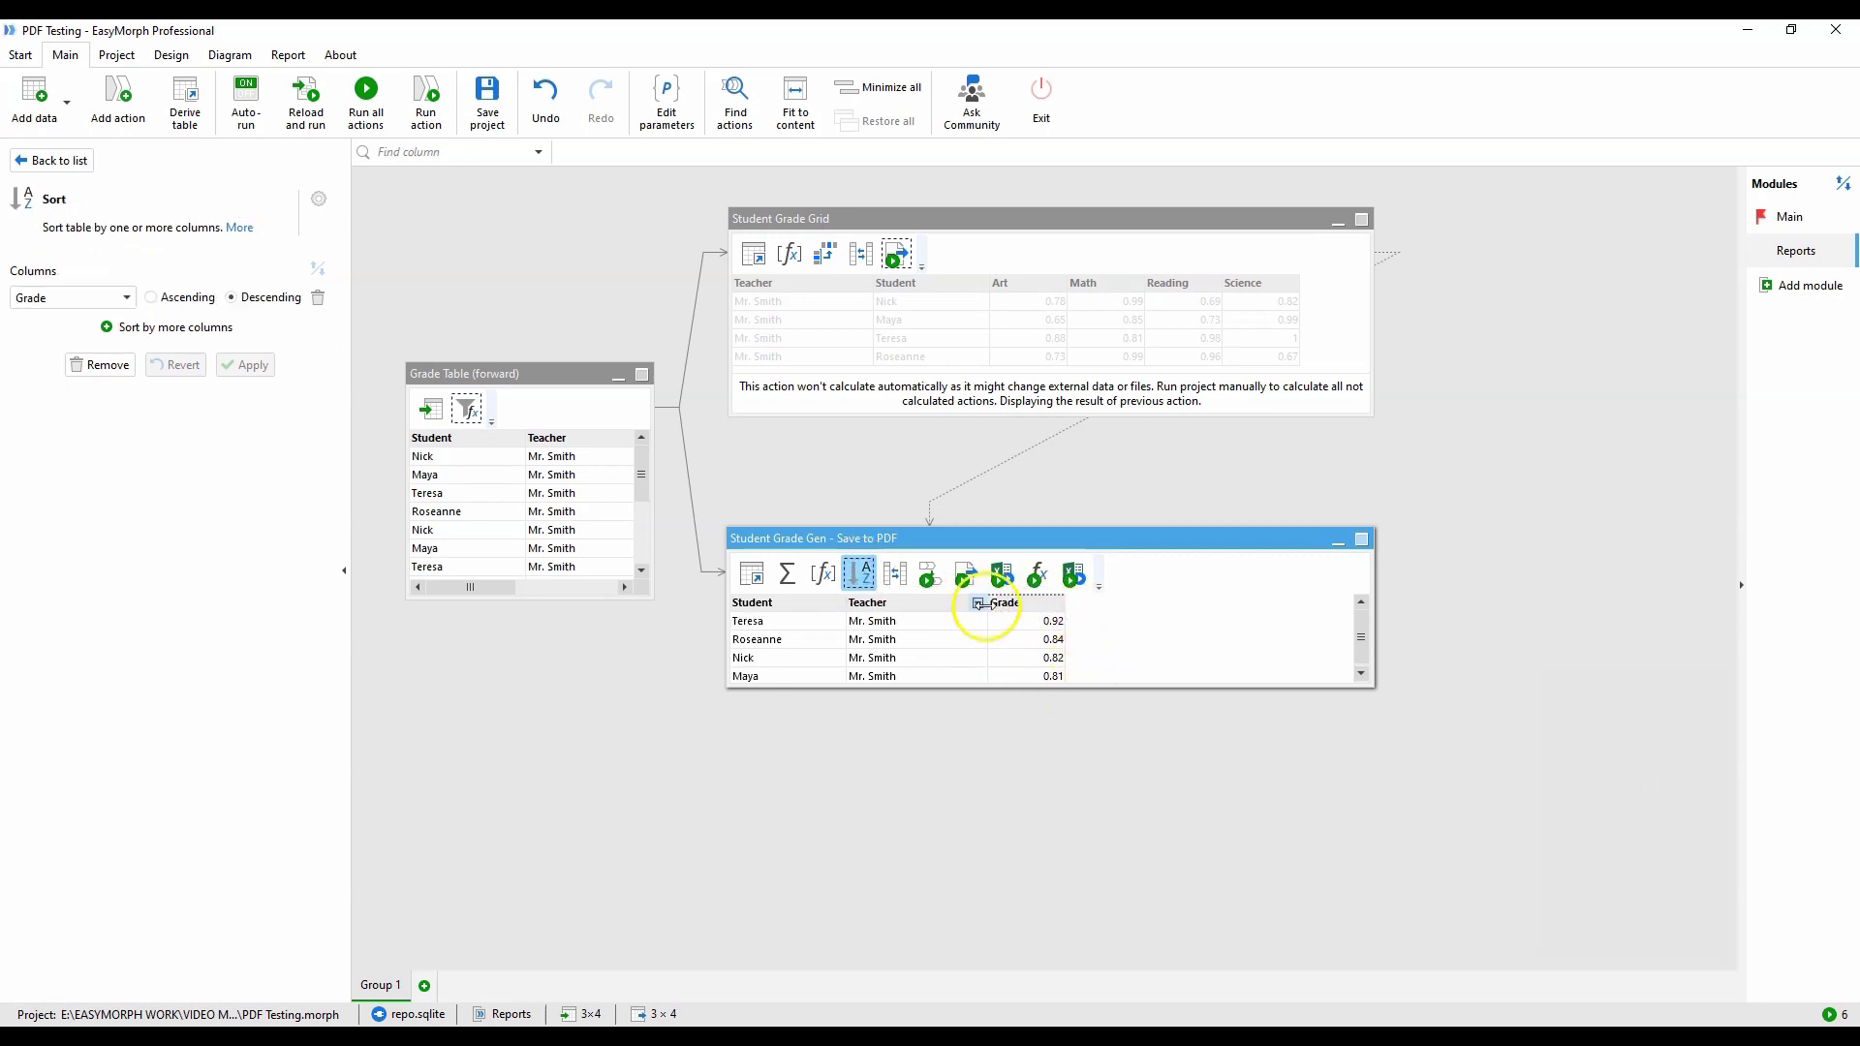
Review the Teacher-first reorder, Student Grade Grid wait, Class Reports.xlsx export and recalculation actions
click(894, 575)
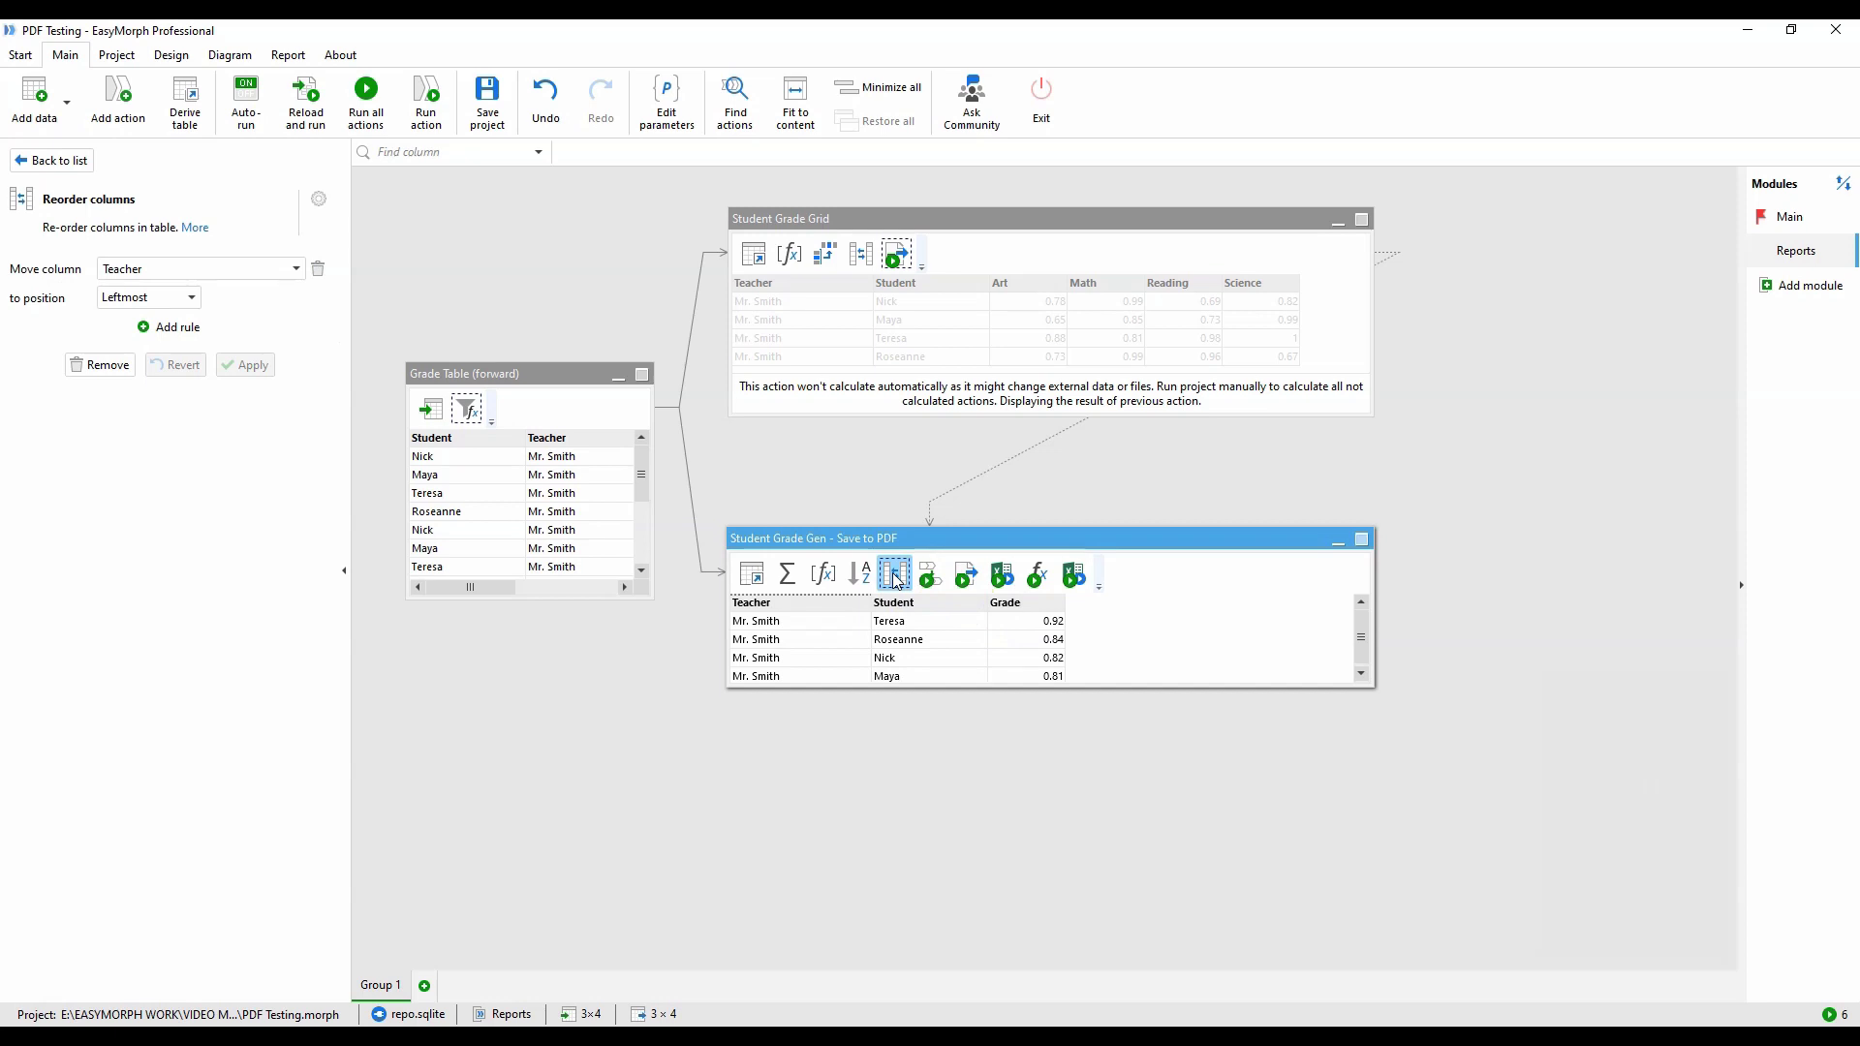
click(929, 576)
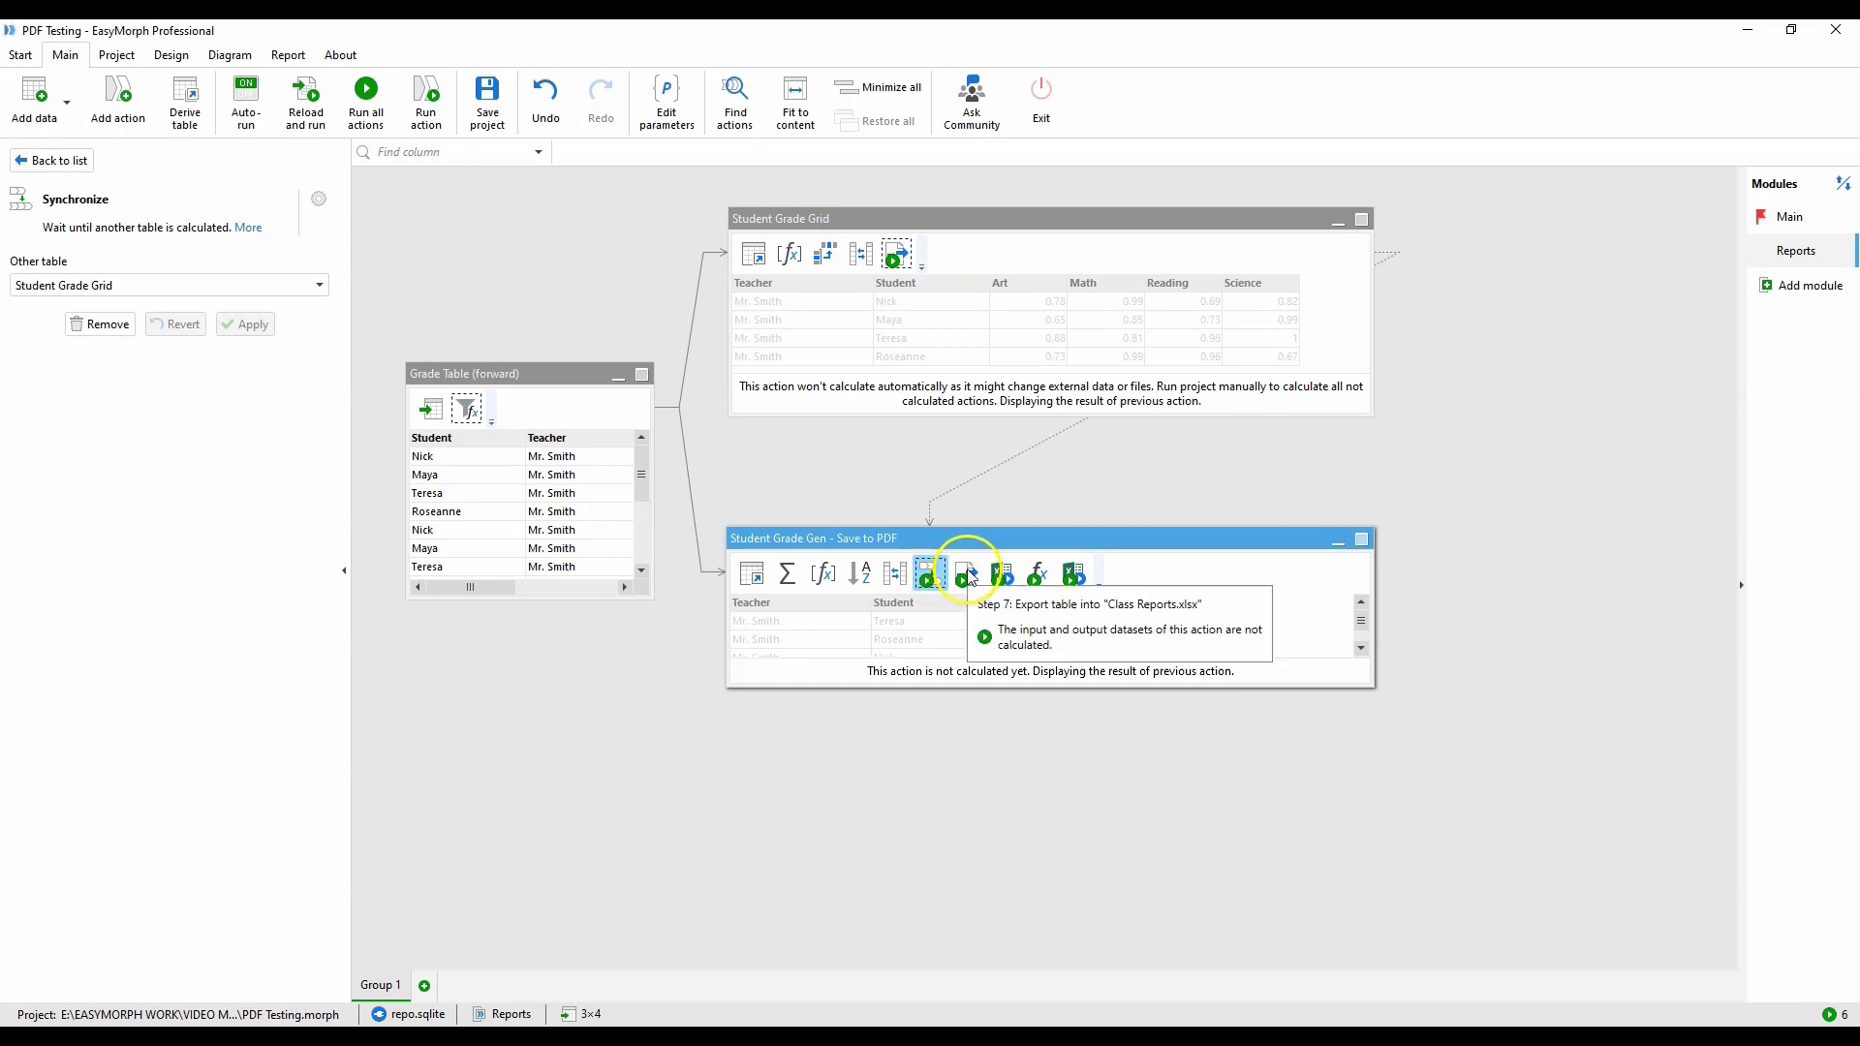
click(968, 575)
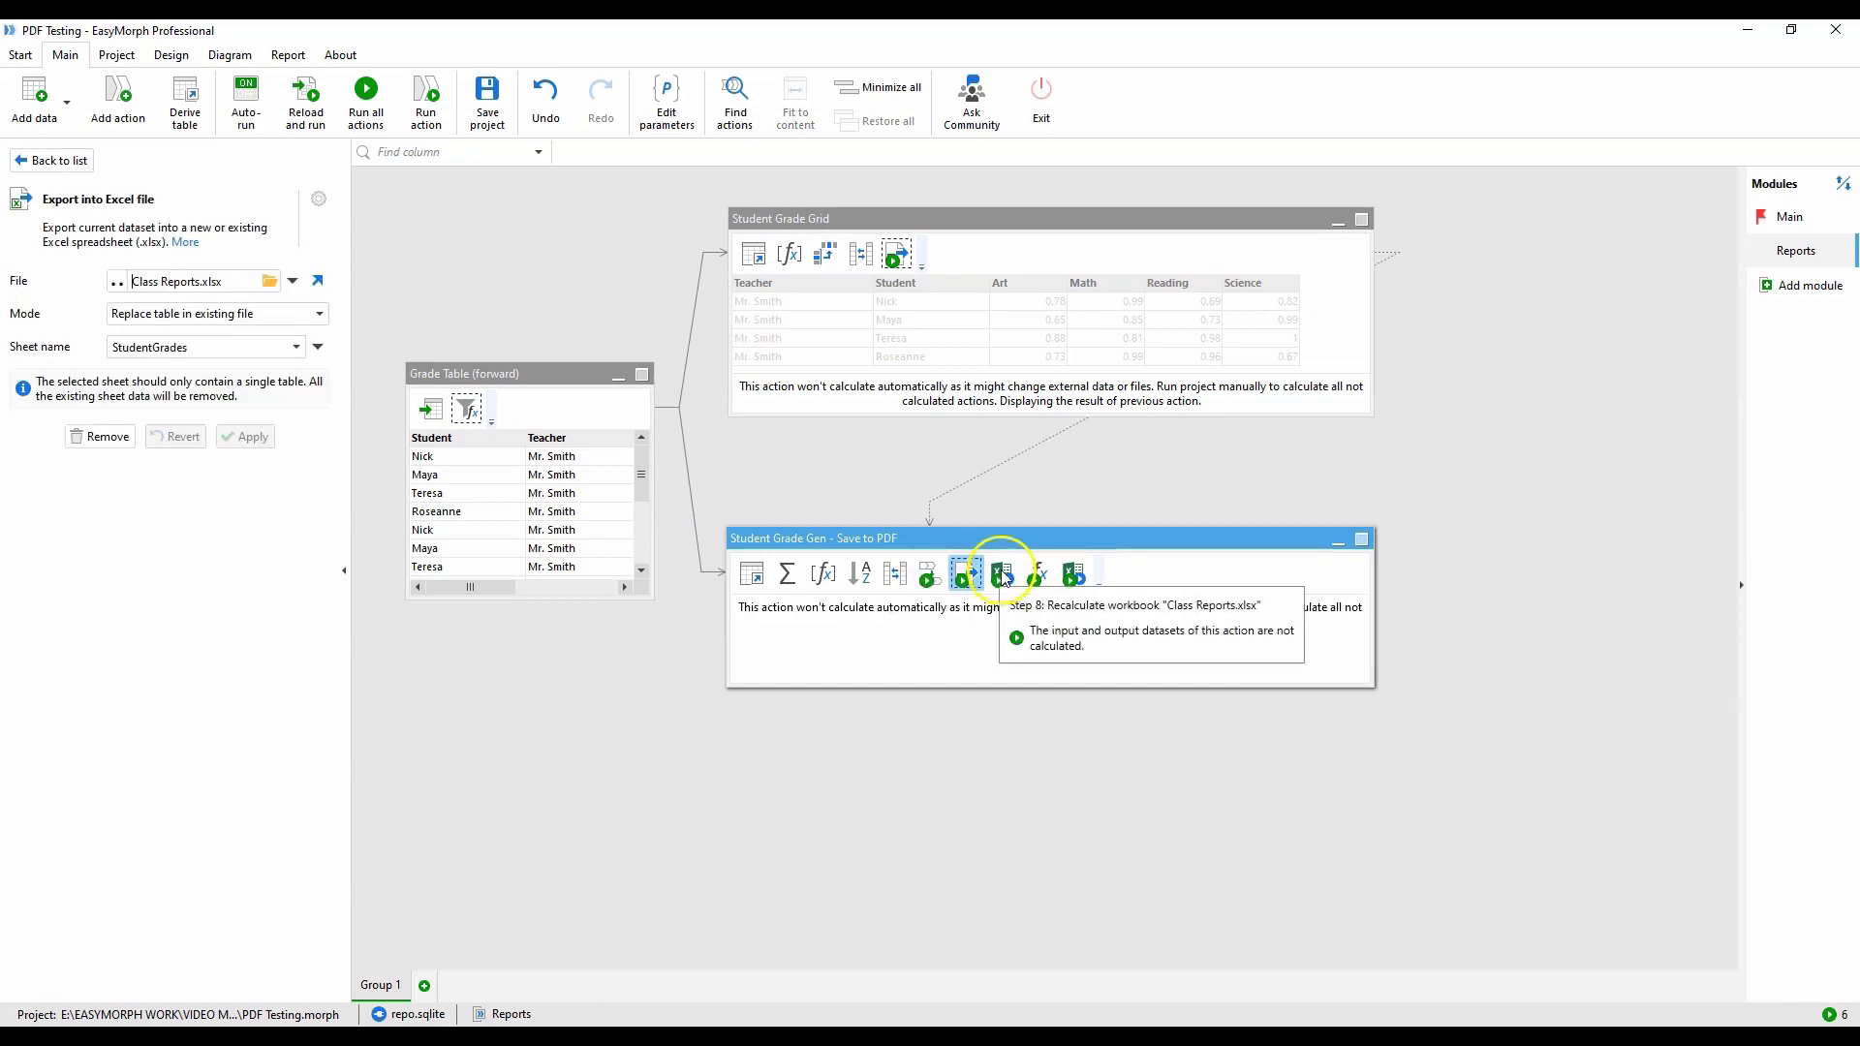
click(1002, 572)
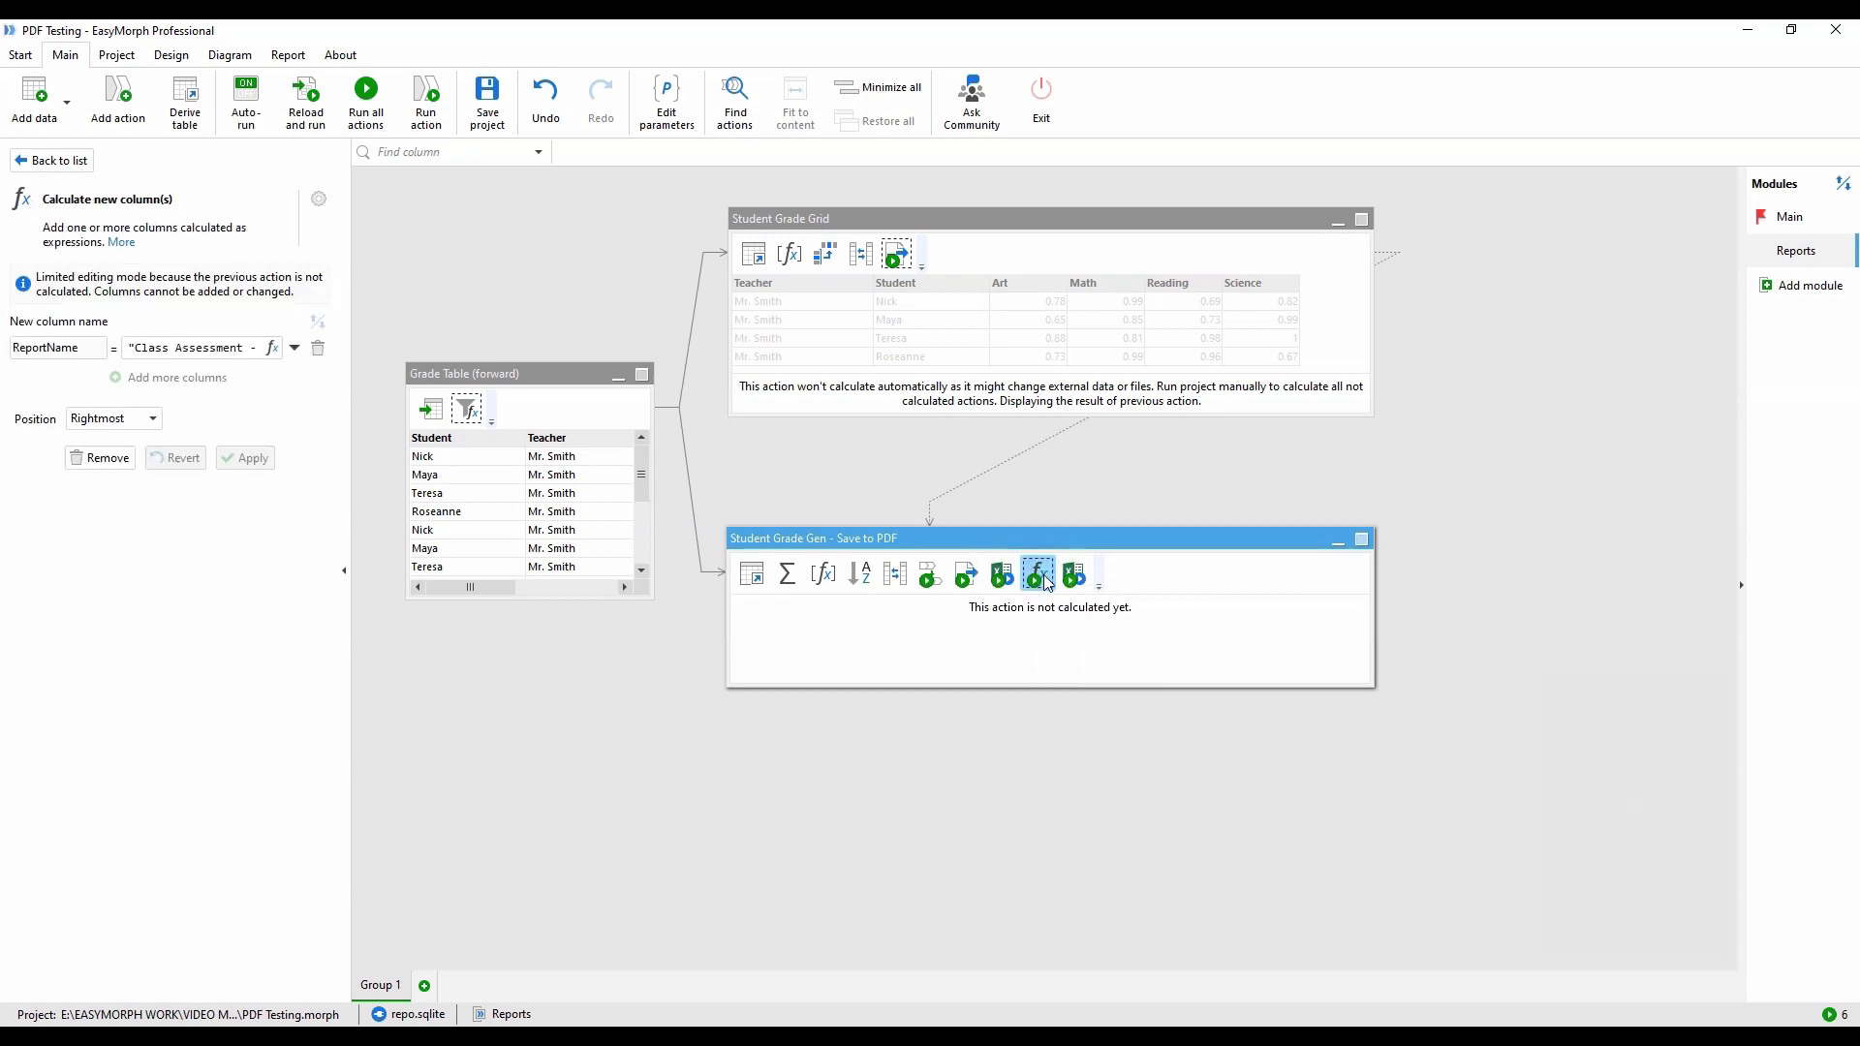
Check the ReportName formula and the save-as-PDF action, then deselect to show module parameters
click(275, 350)
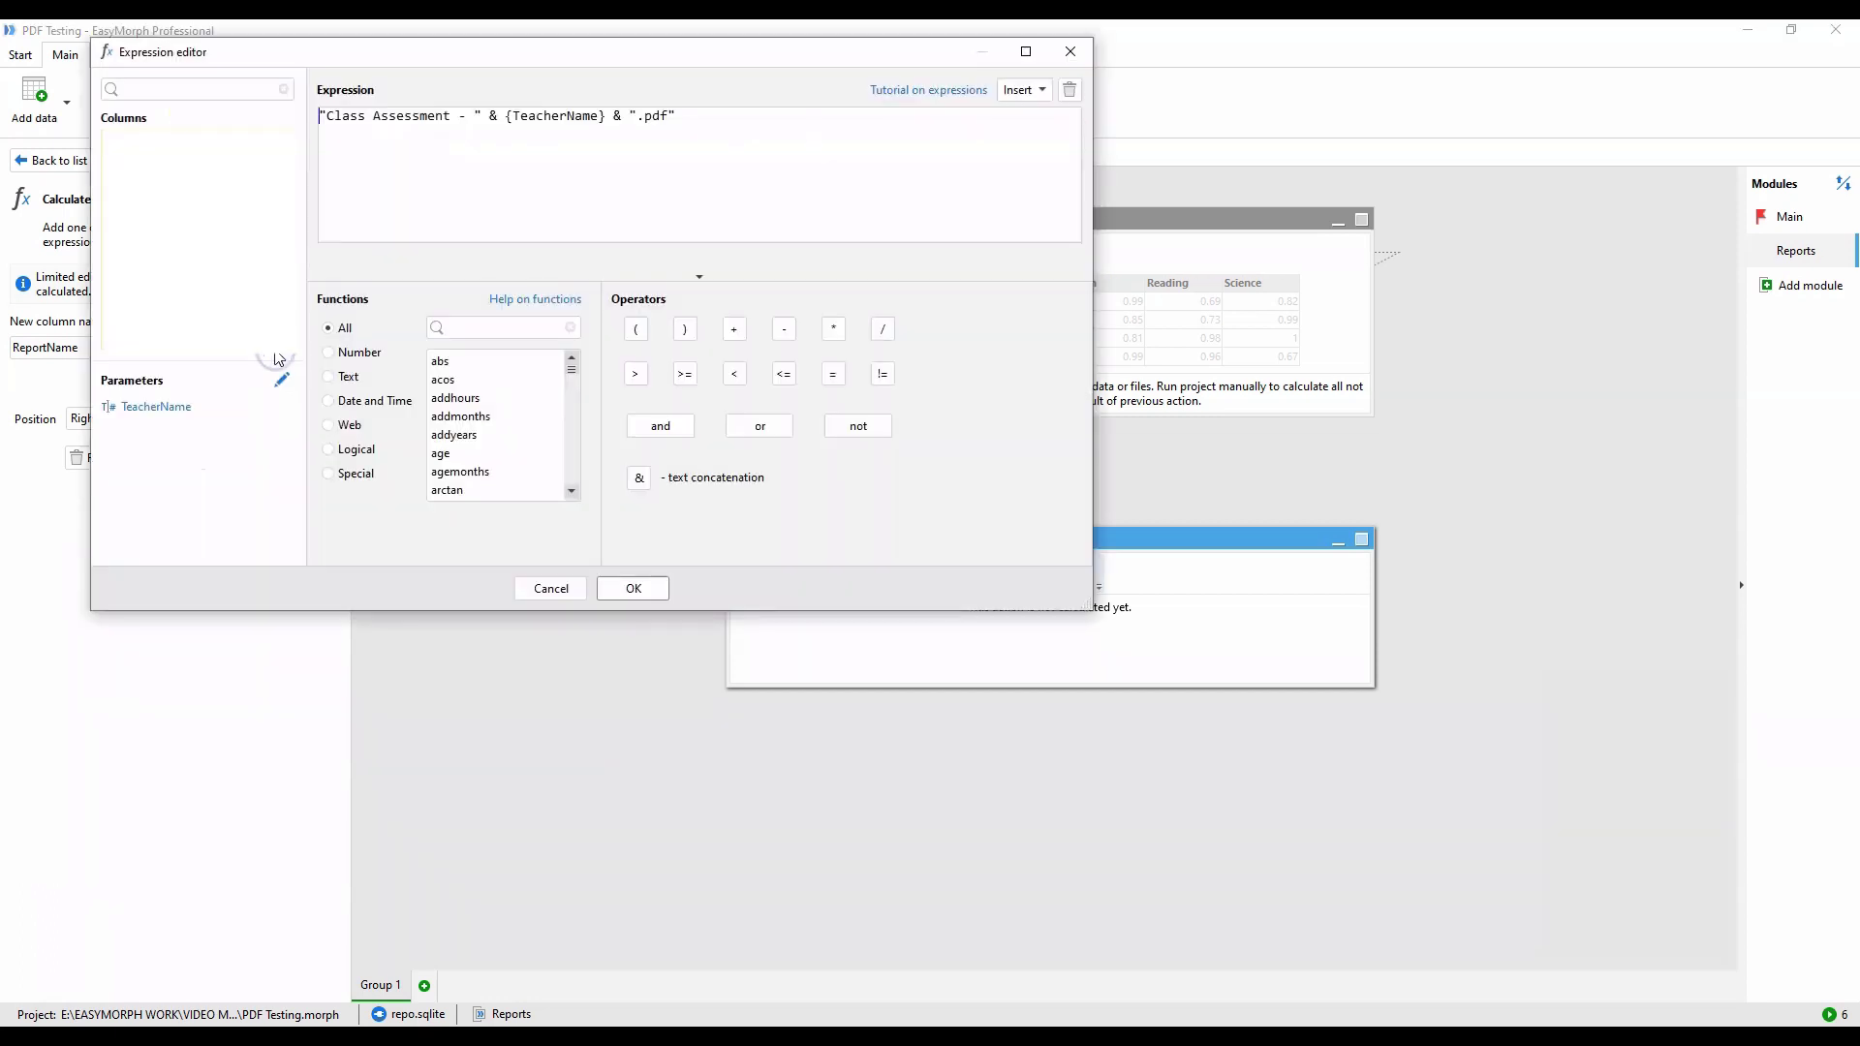
click(550, 590)
mouse_move(1036, 574)
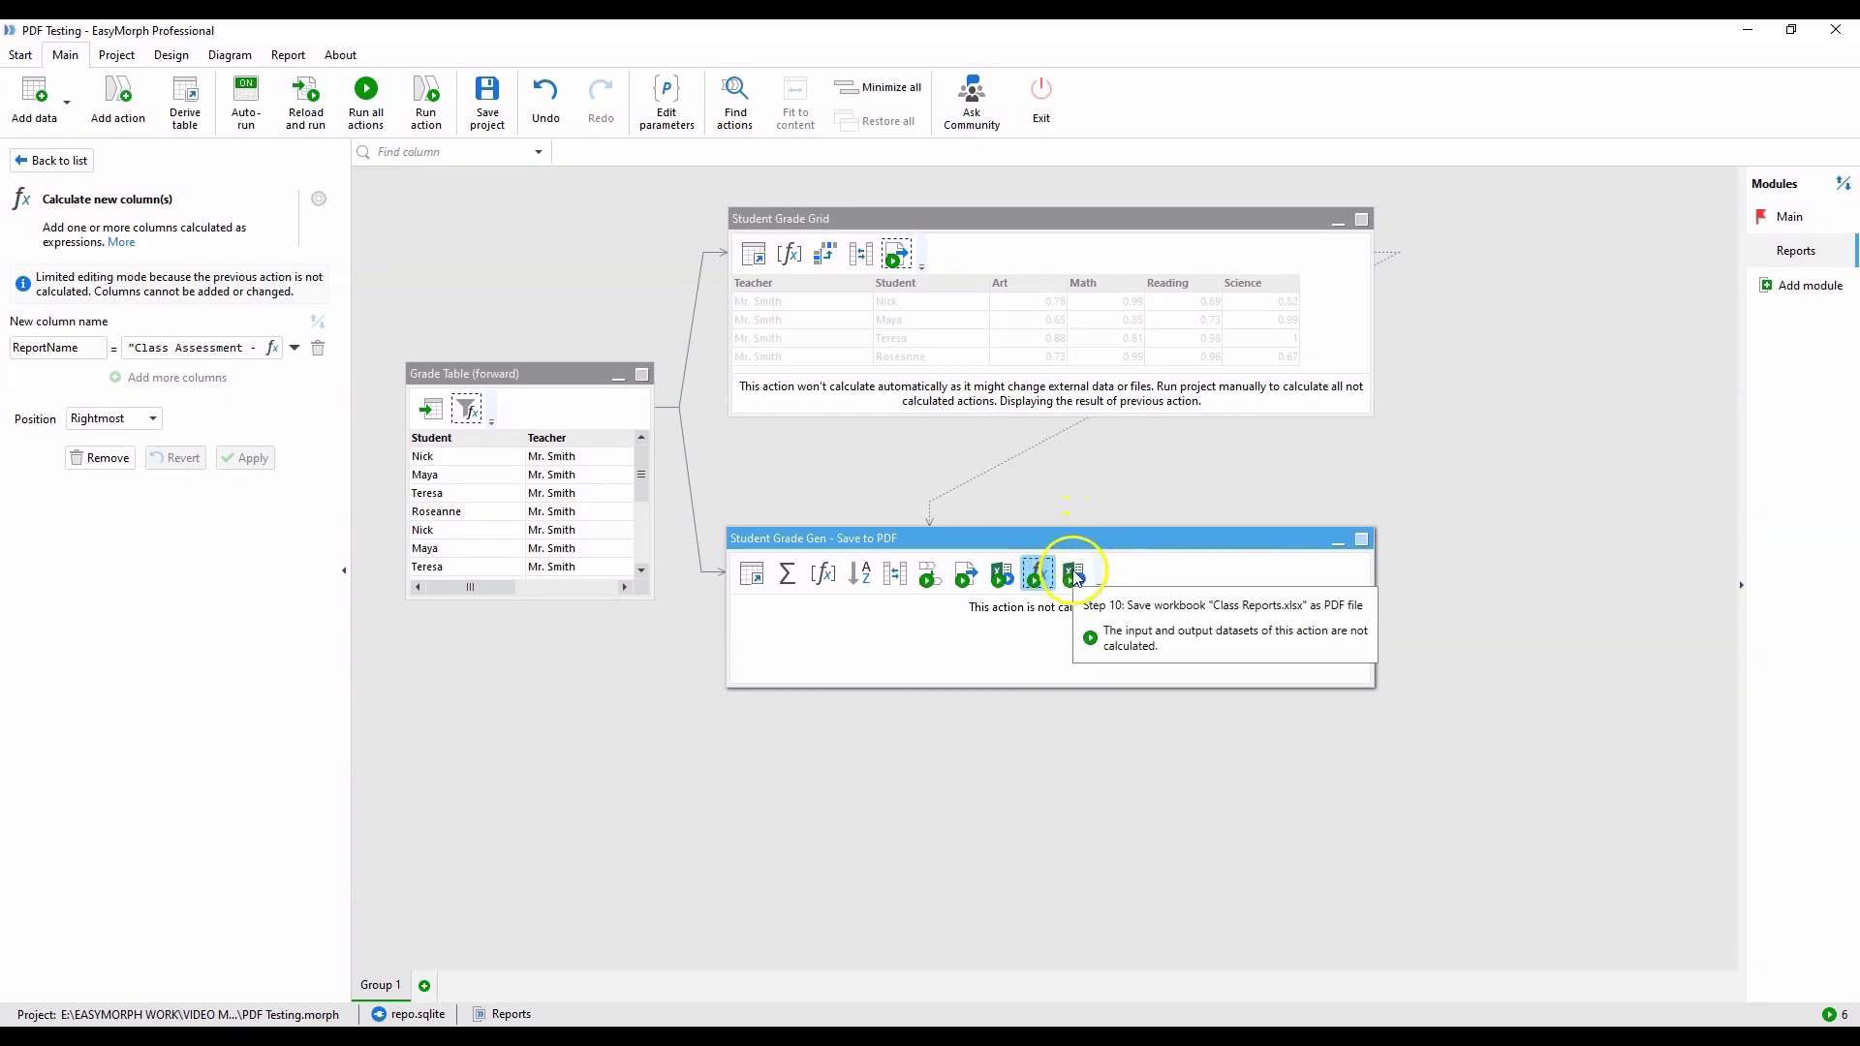
click(1073, 575)
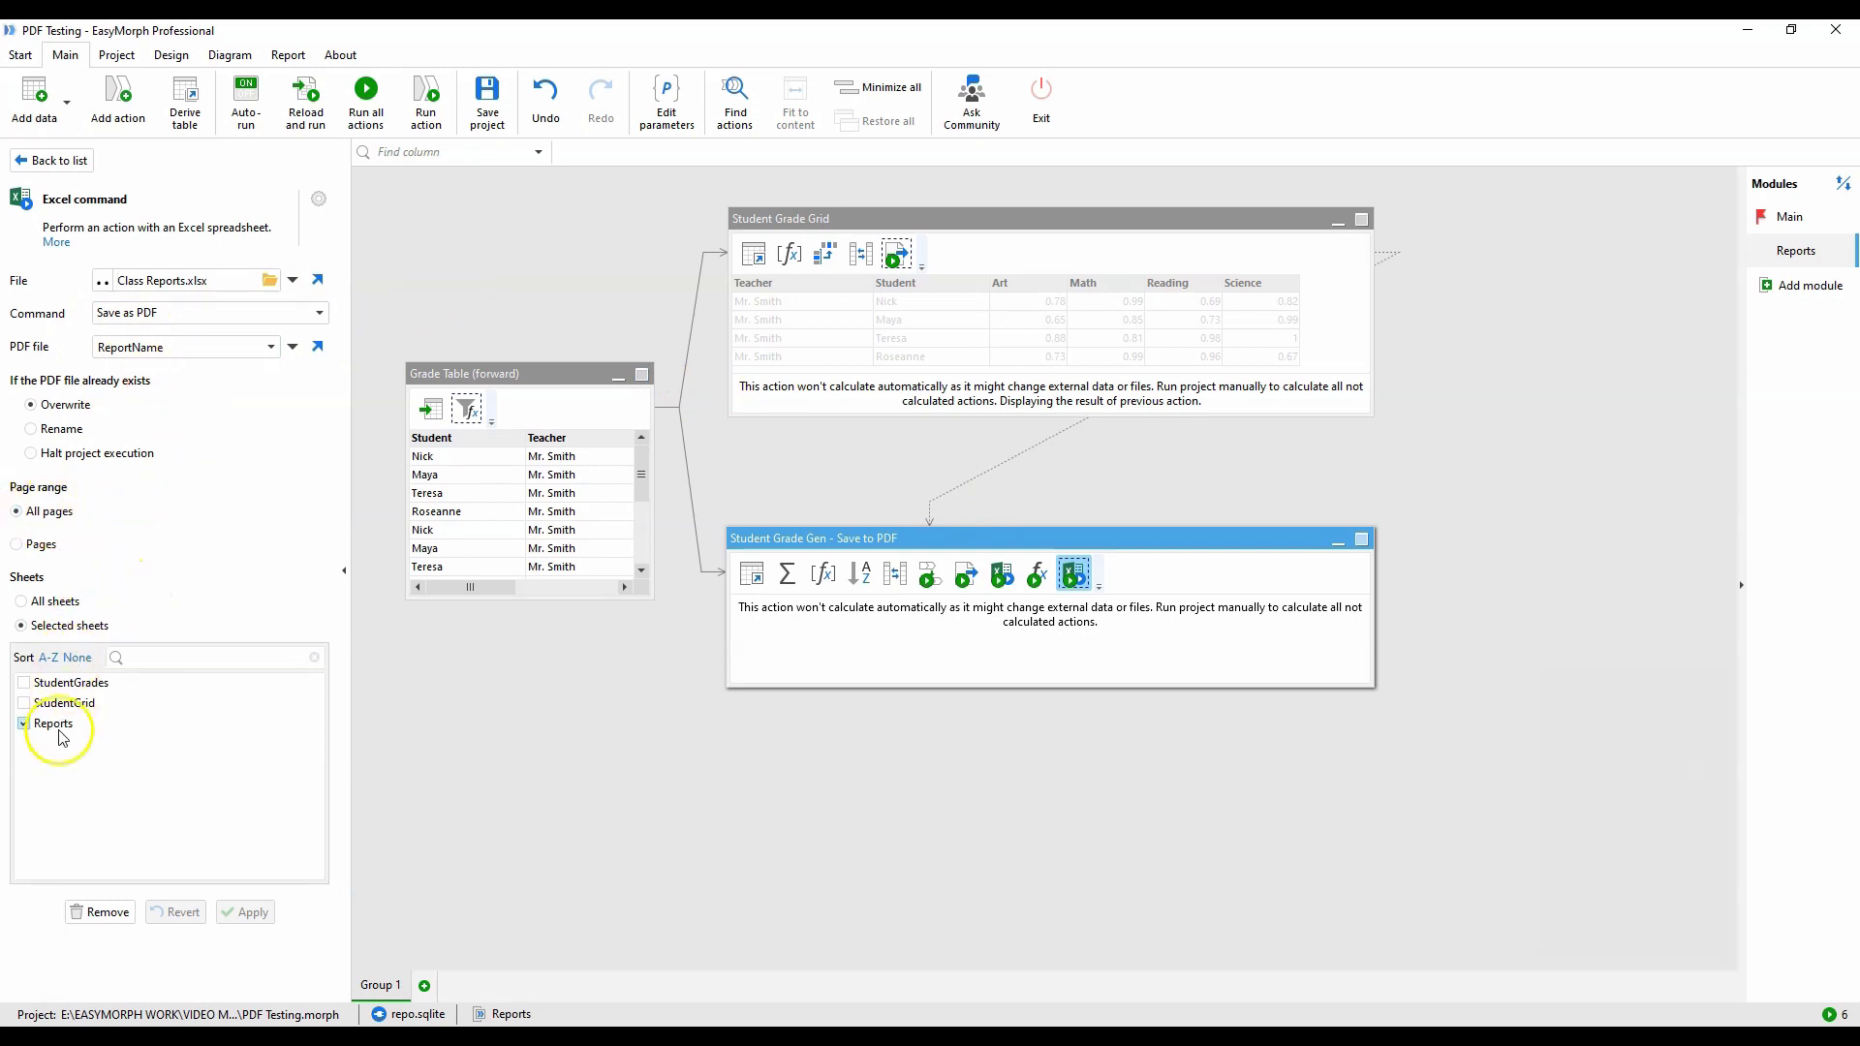
click(1015, 760)
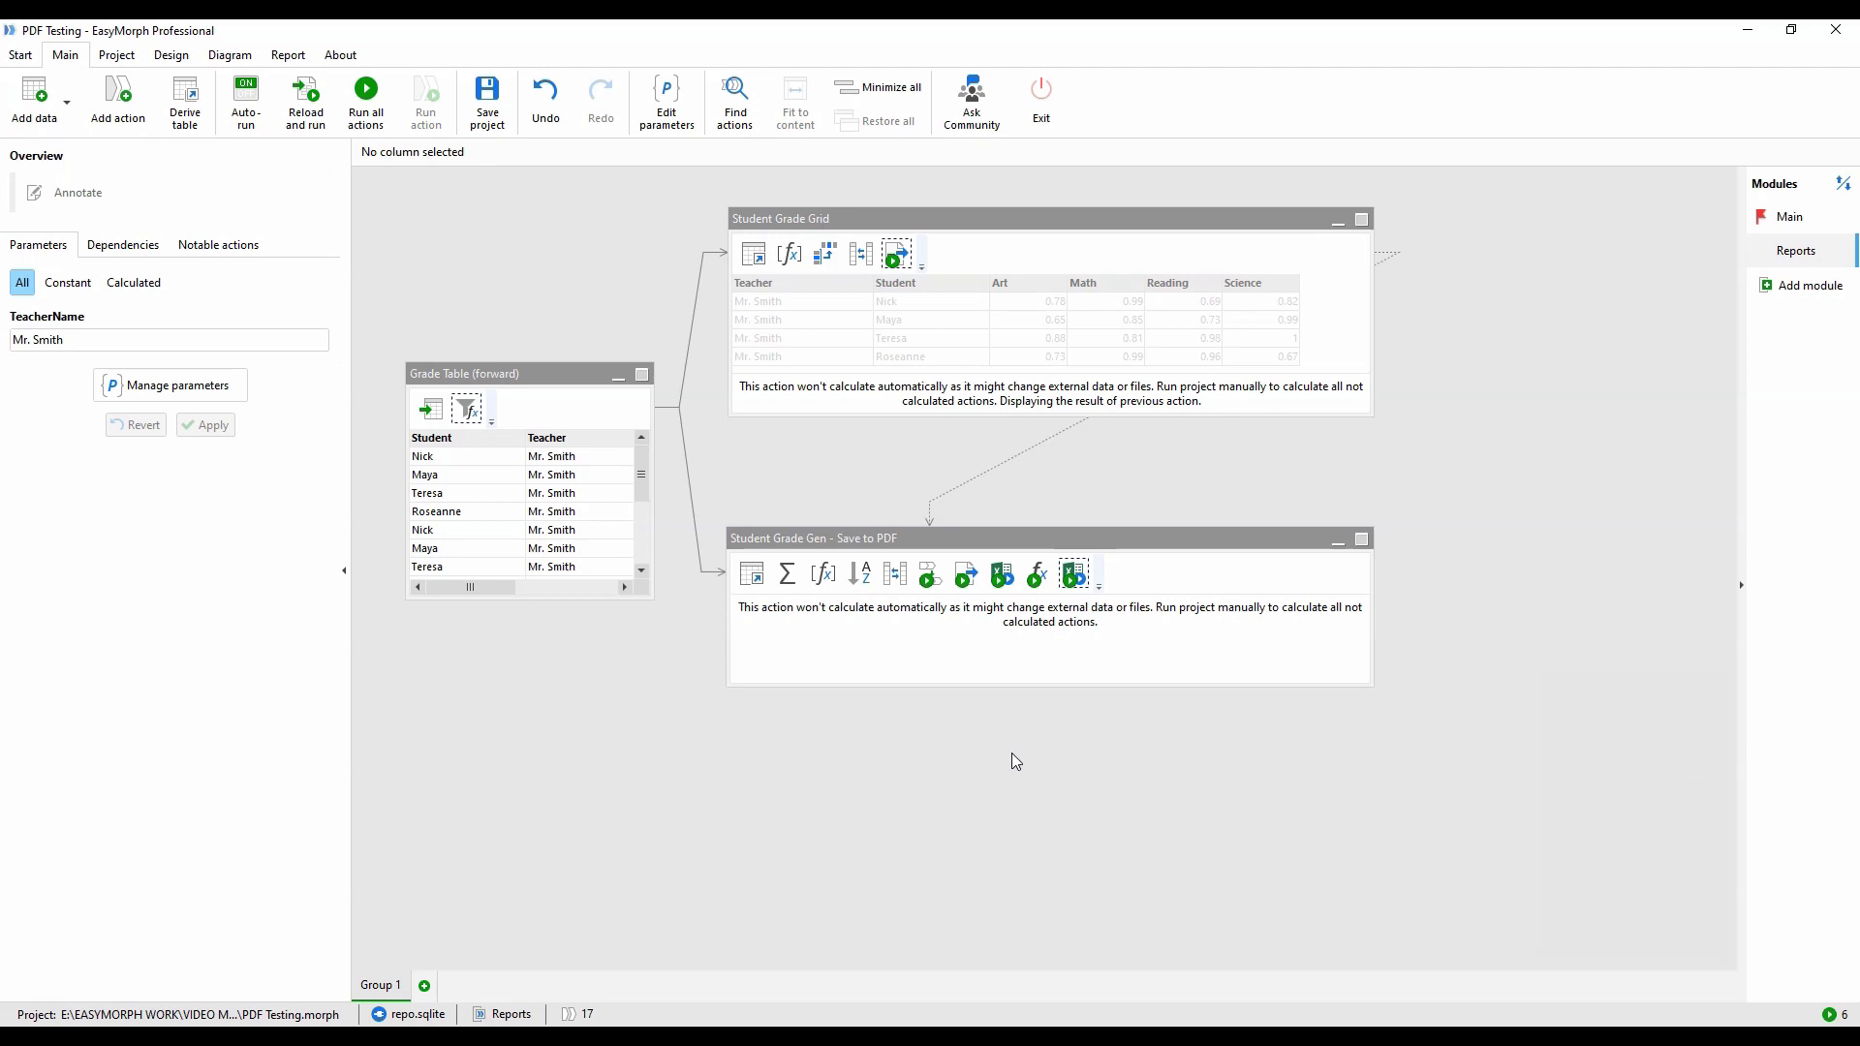
Add Mrs. West to the Main module's teacher filter, apply it, and reload and run everything
click(1834, 215)
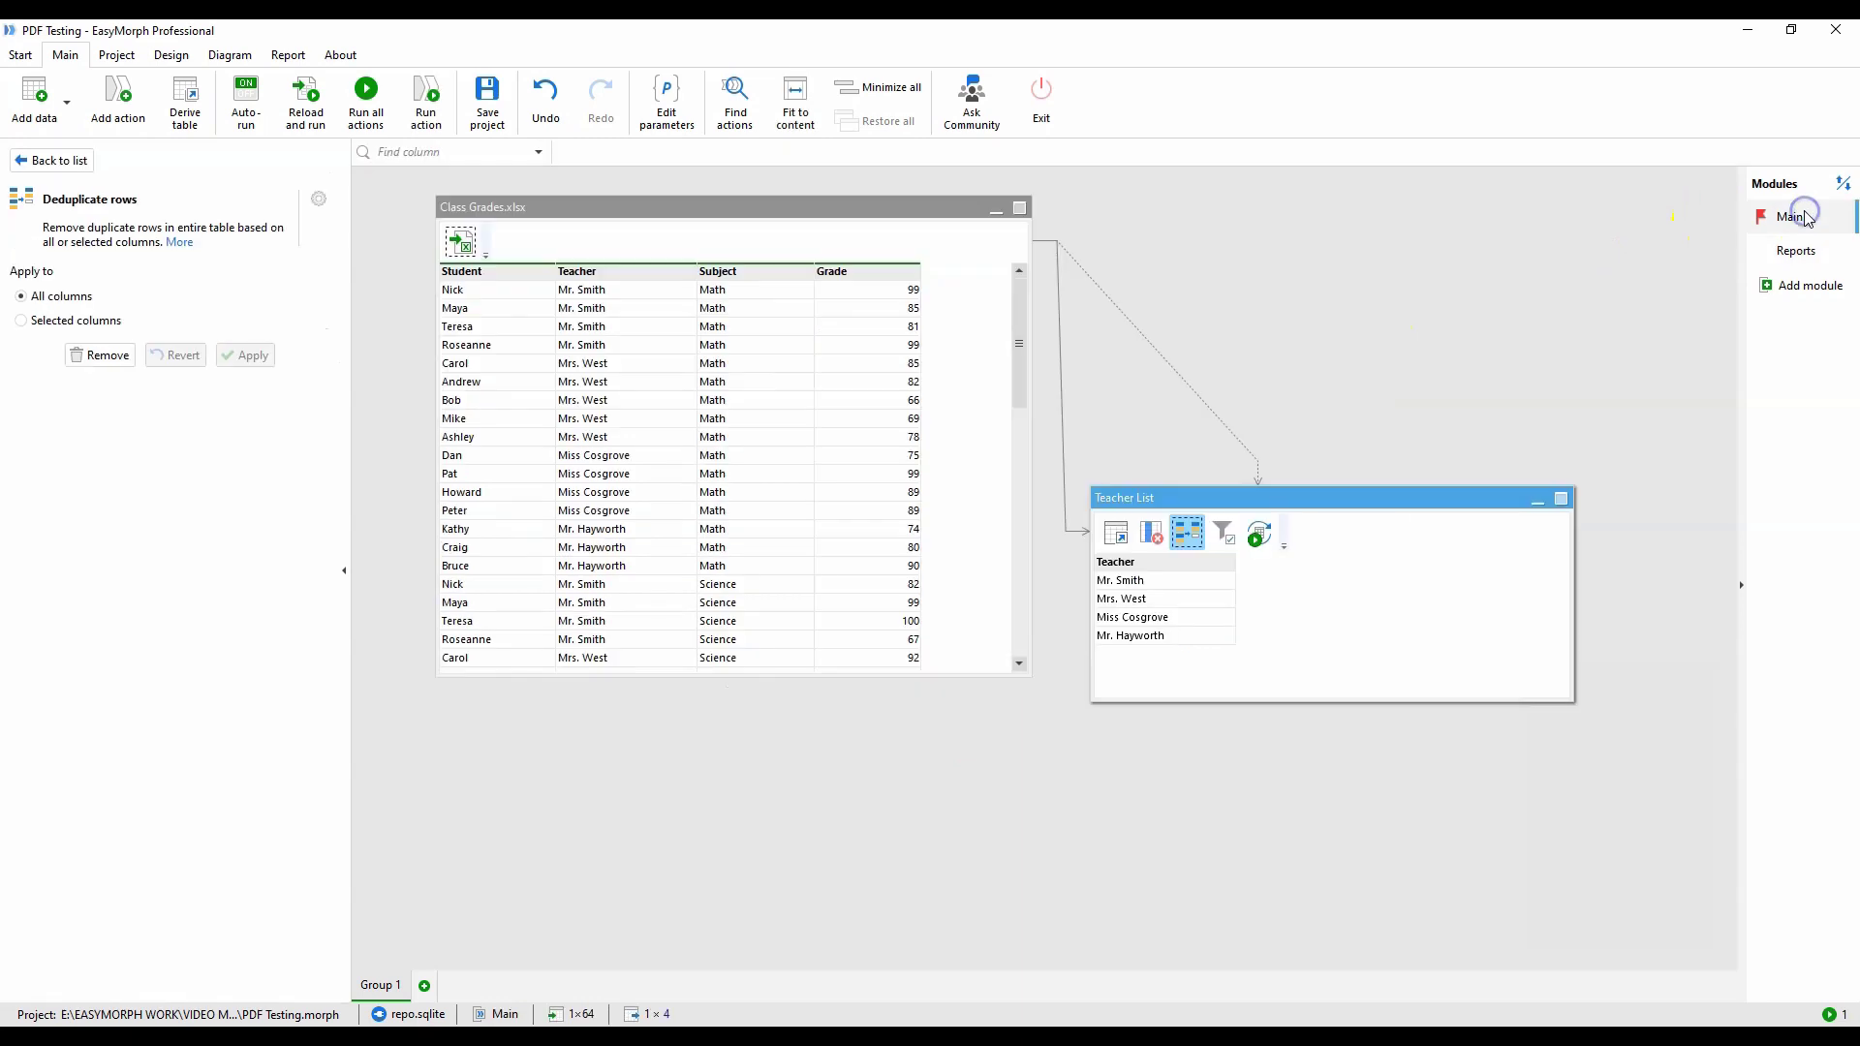
click(1221, 533)
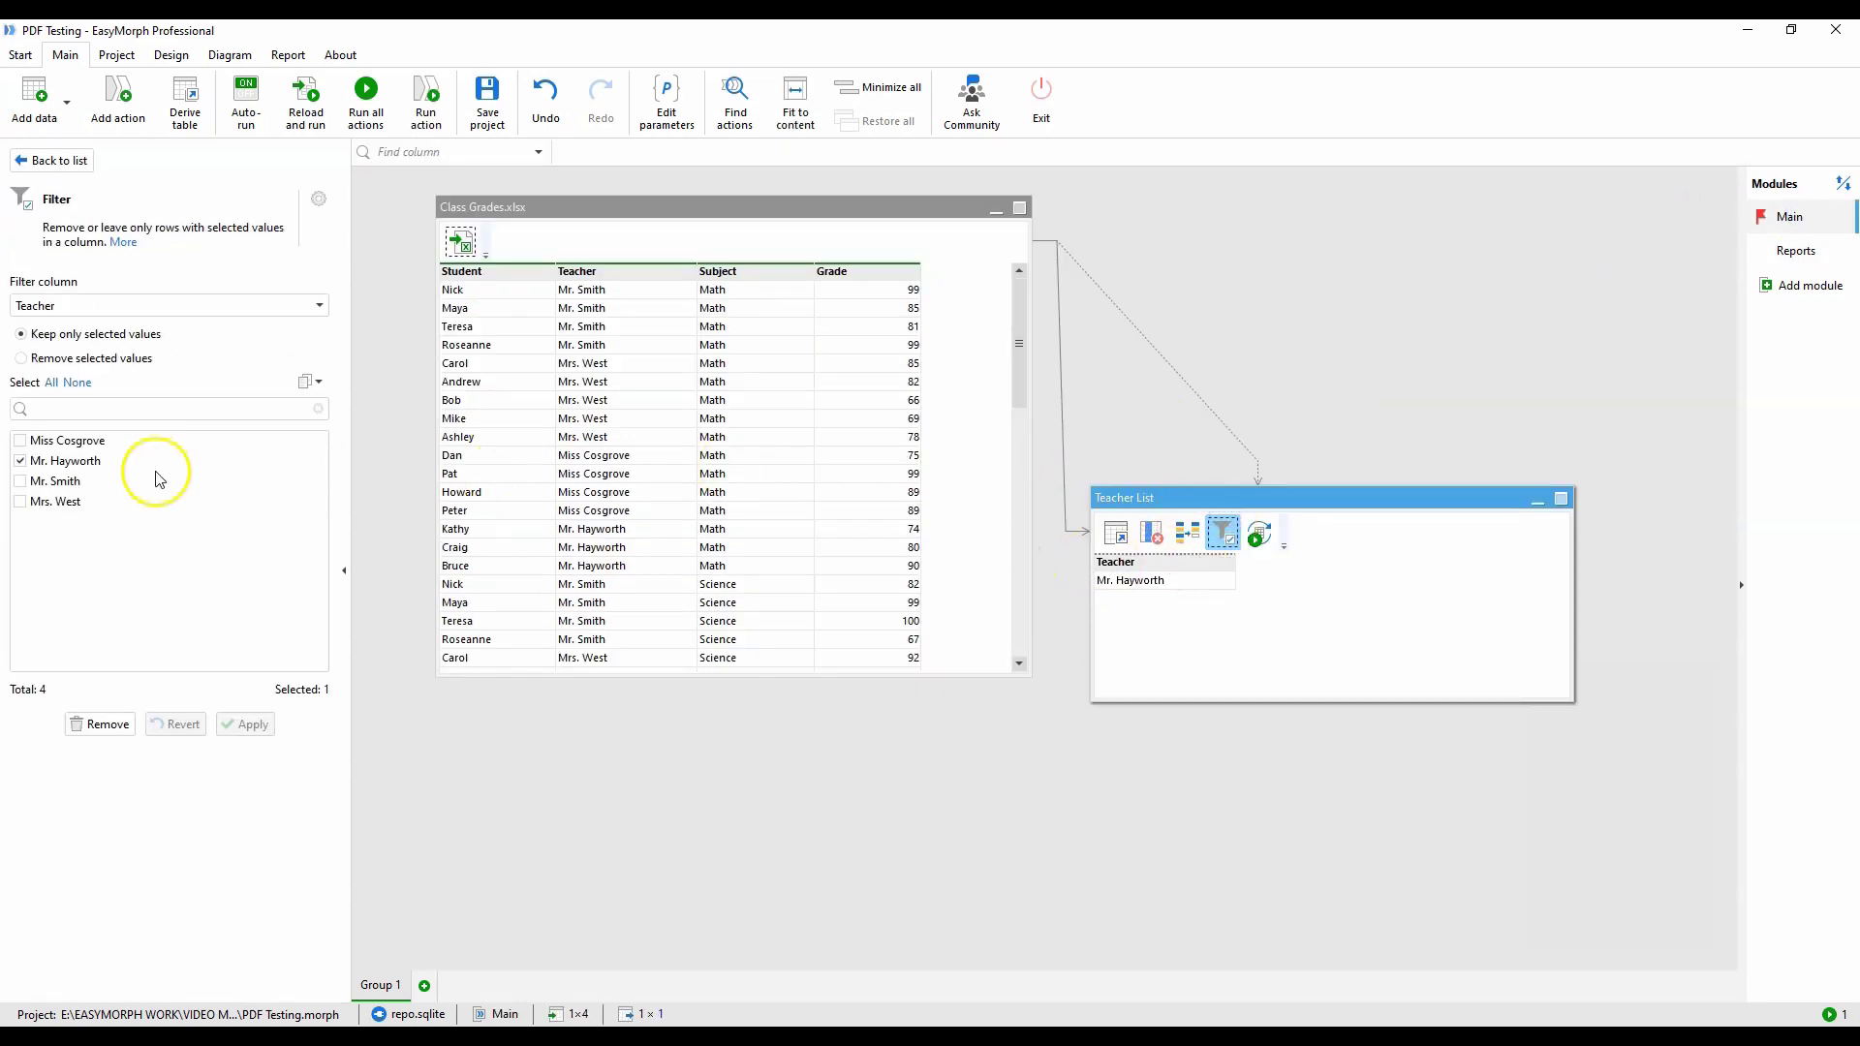
click(58, 502)
click(246, 725)
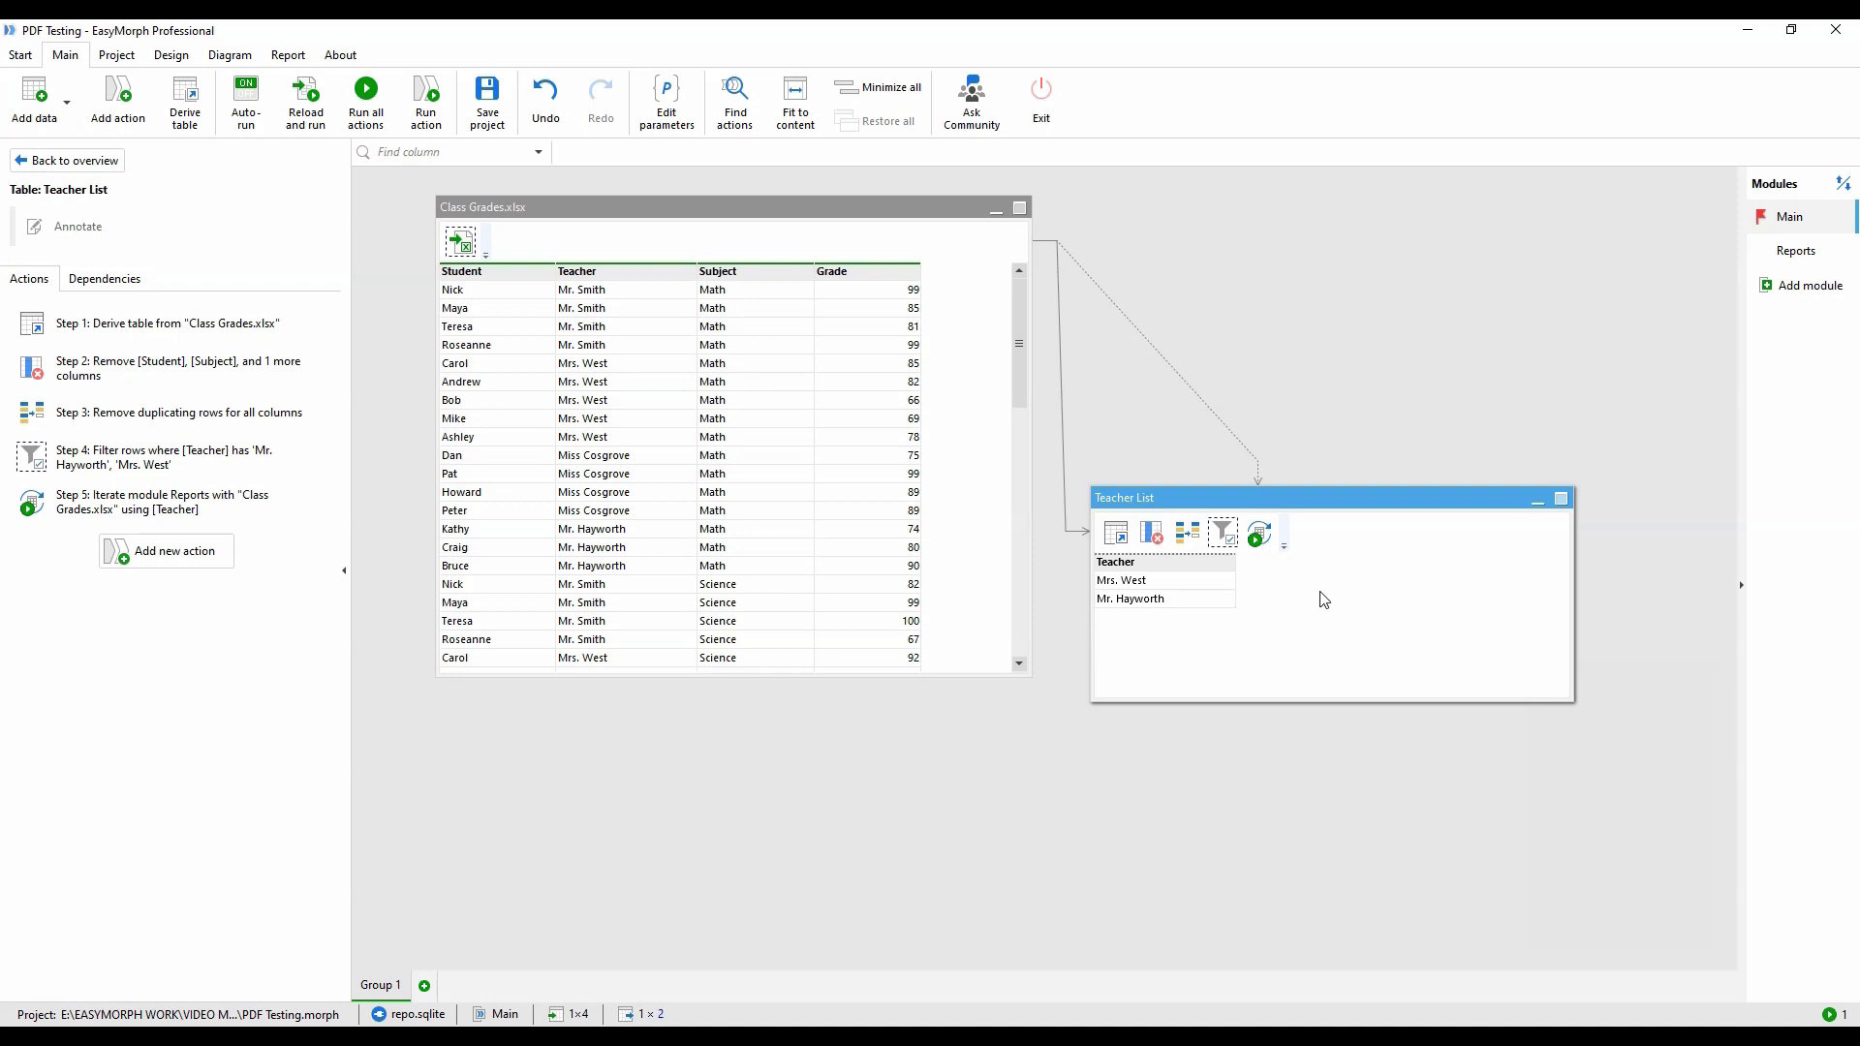
click(306, 97)
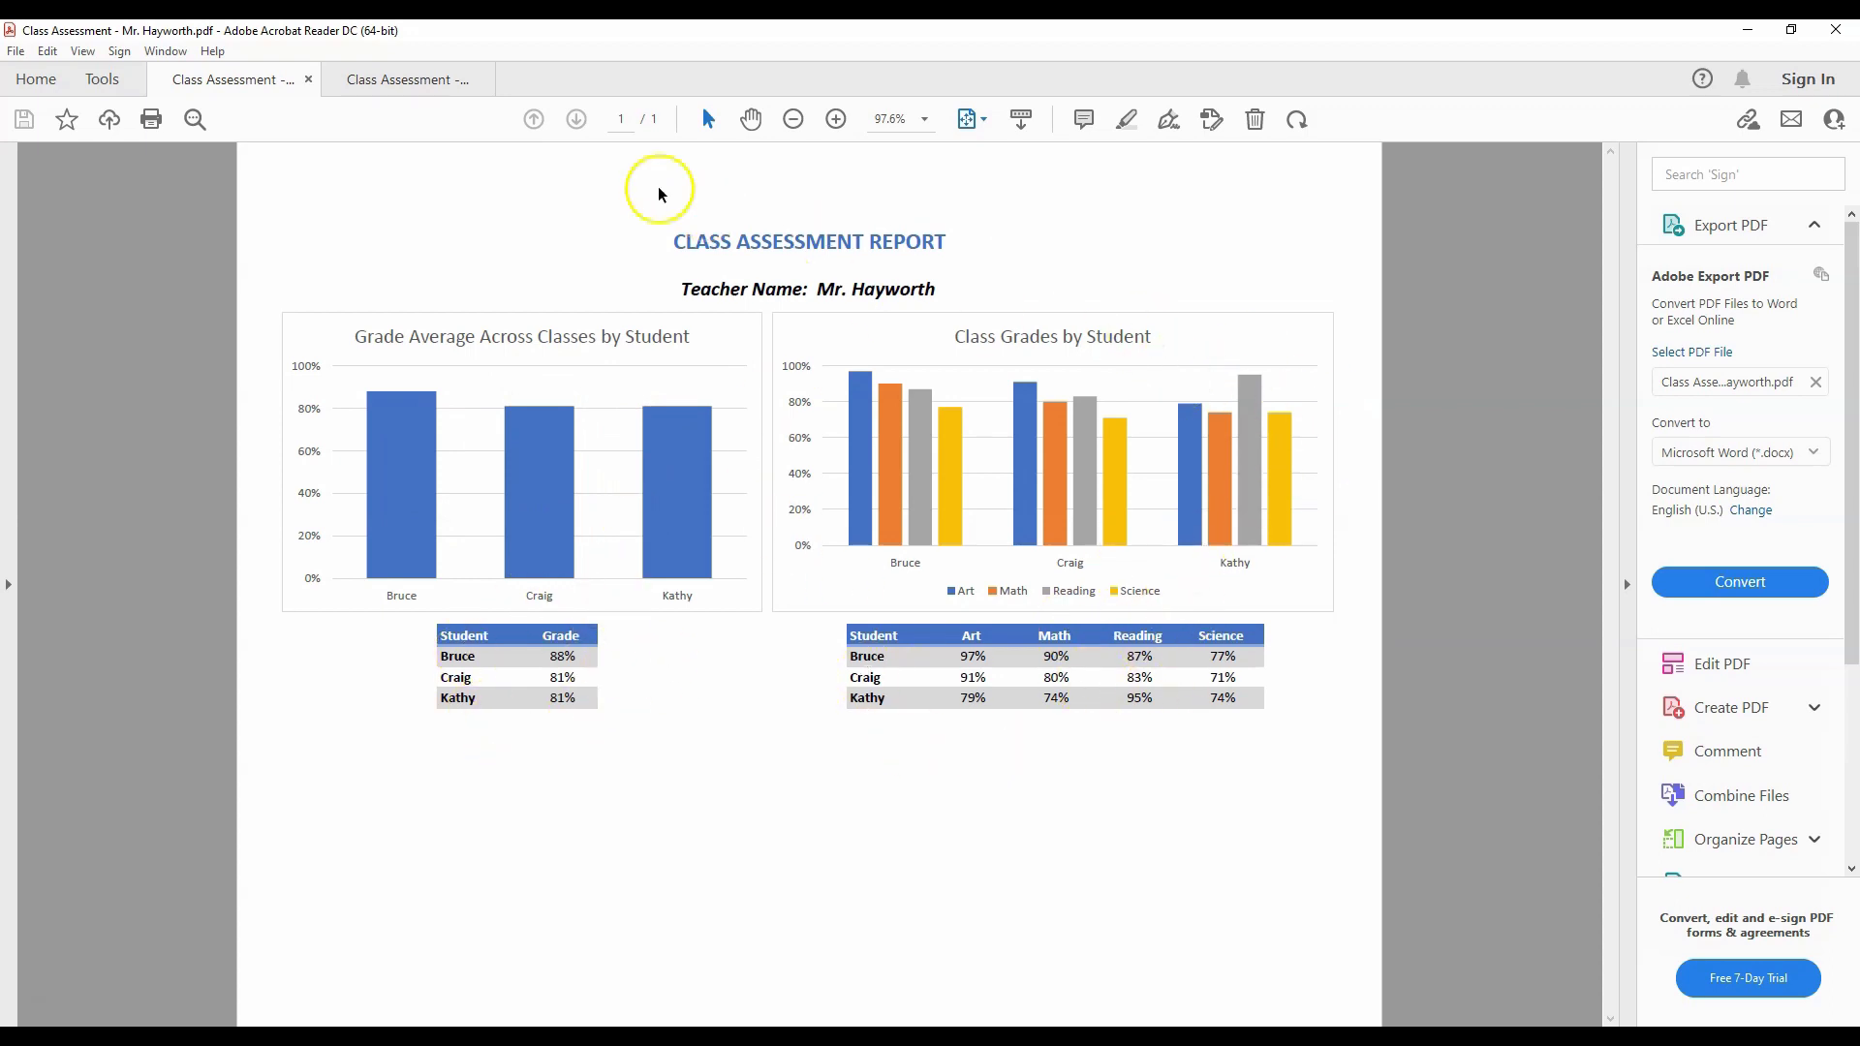
Move from Mr. Hayworth's Class Assessment PDF to Mrs. West's report
click(407, 87)
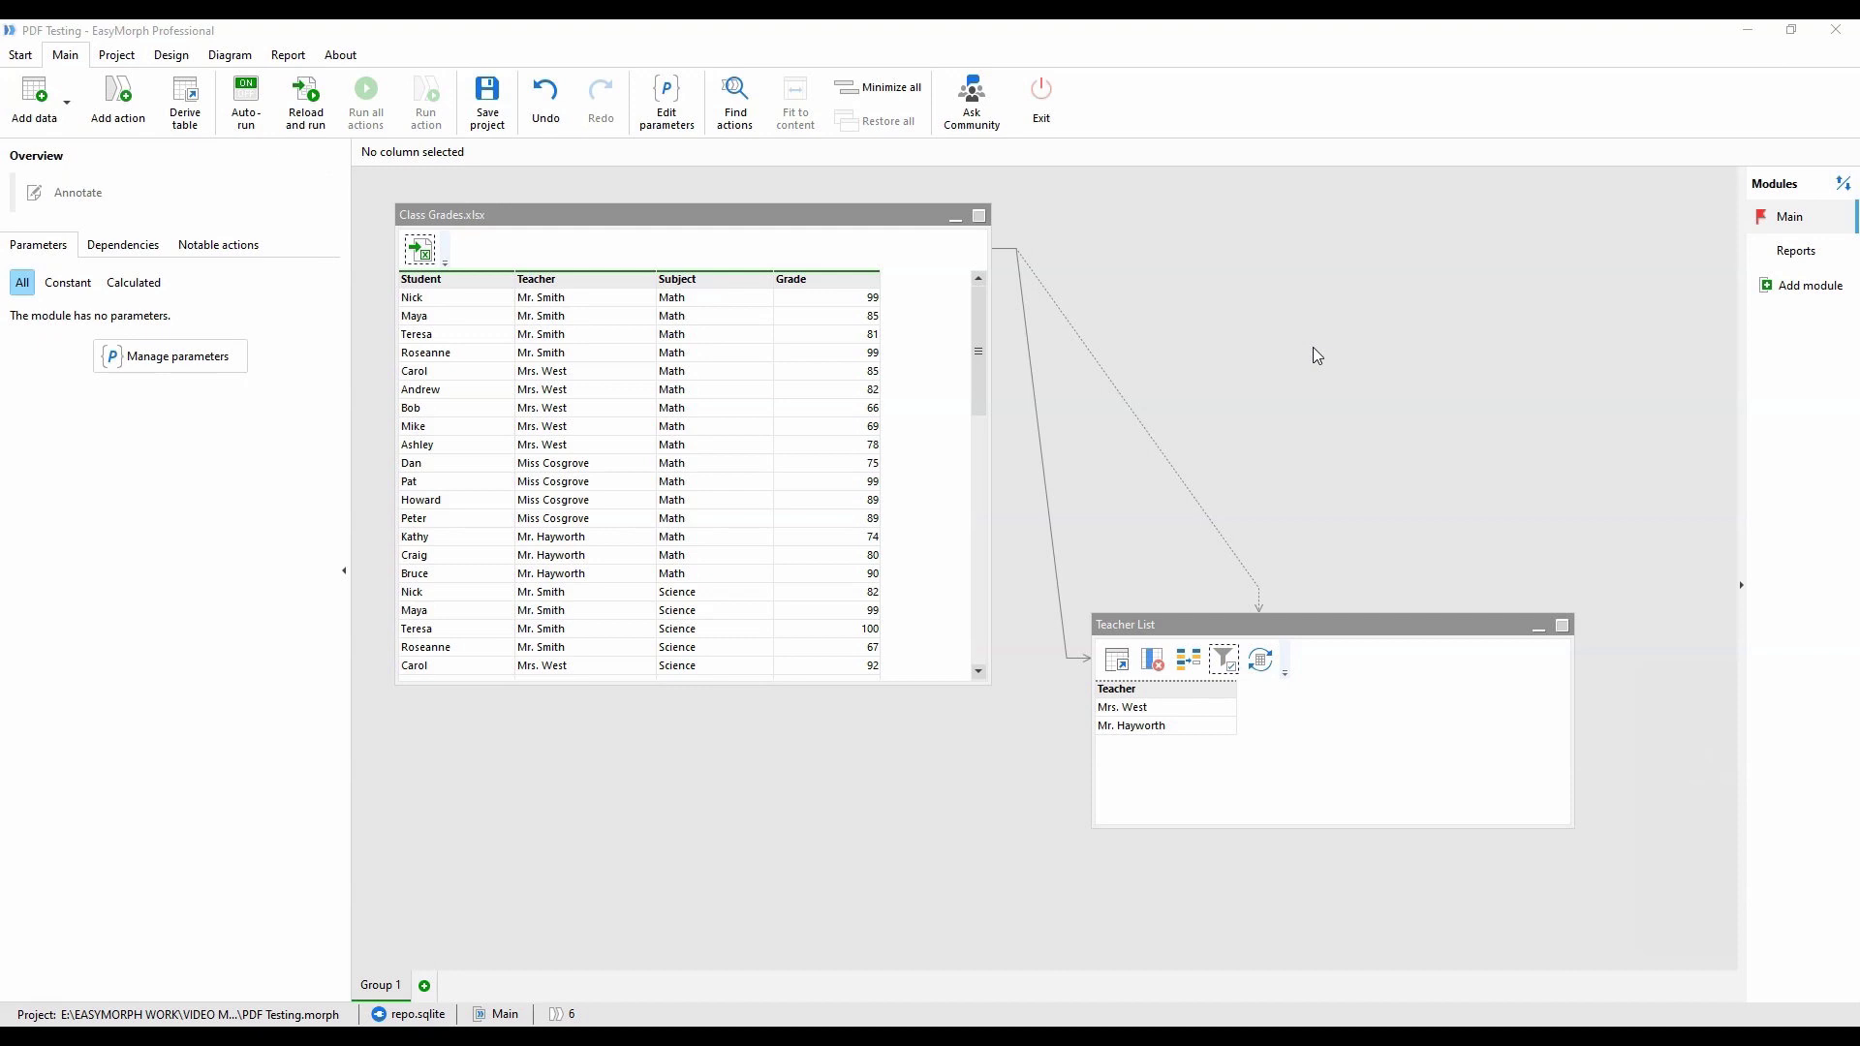
Derive the Class Grades.xlsx (2) table from Class Grades.xlsx and place it at the upper right
click(831, 212)
right_click(831, 212)
mouse_move(872, 222)
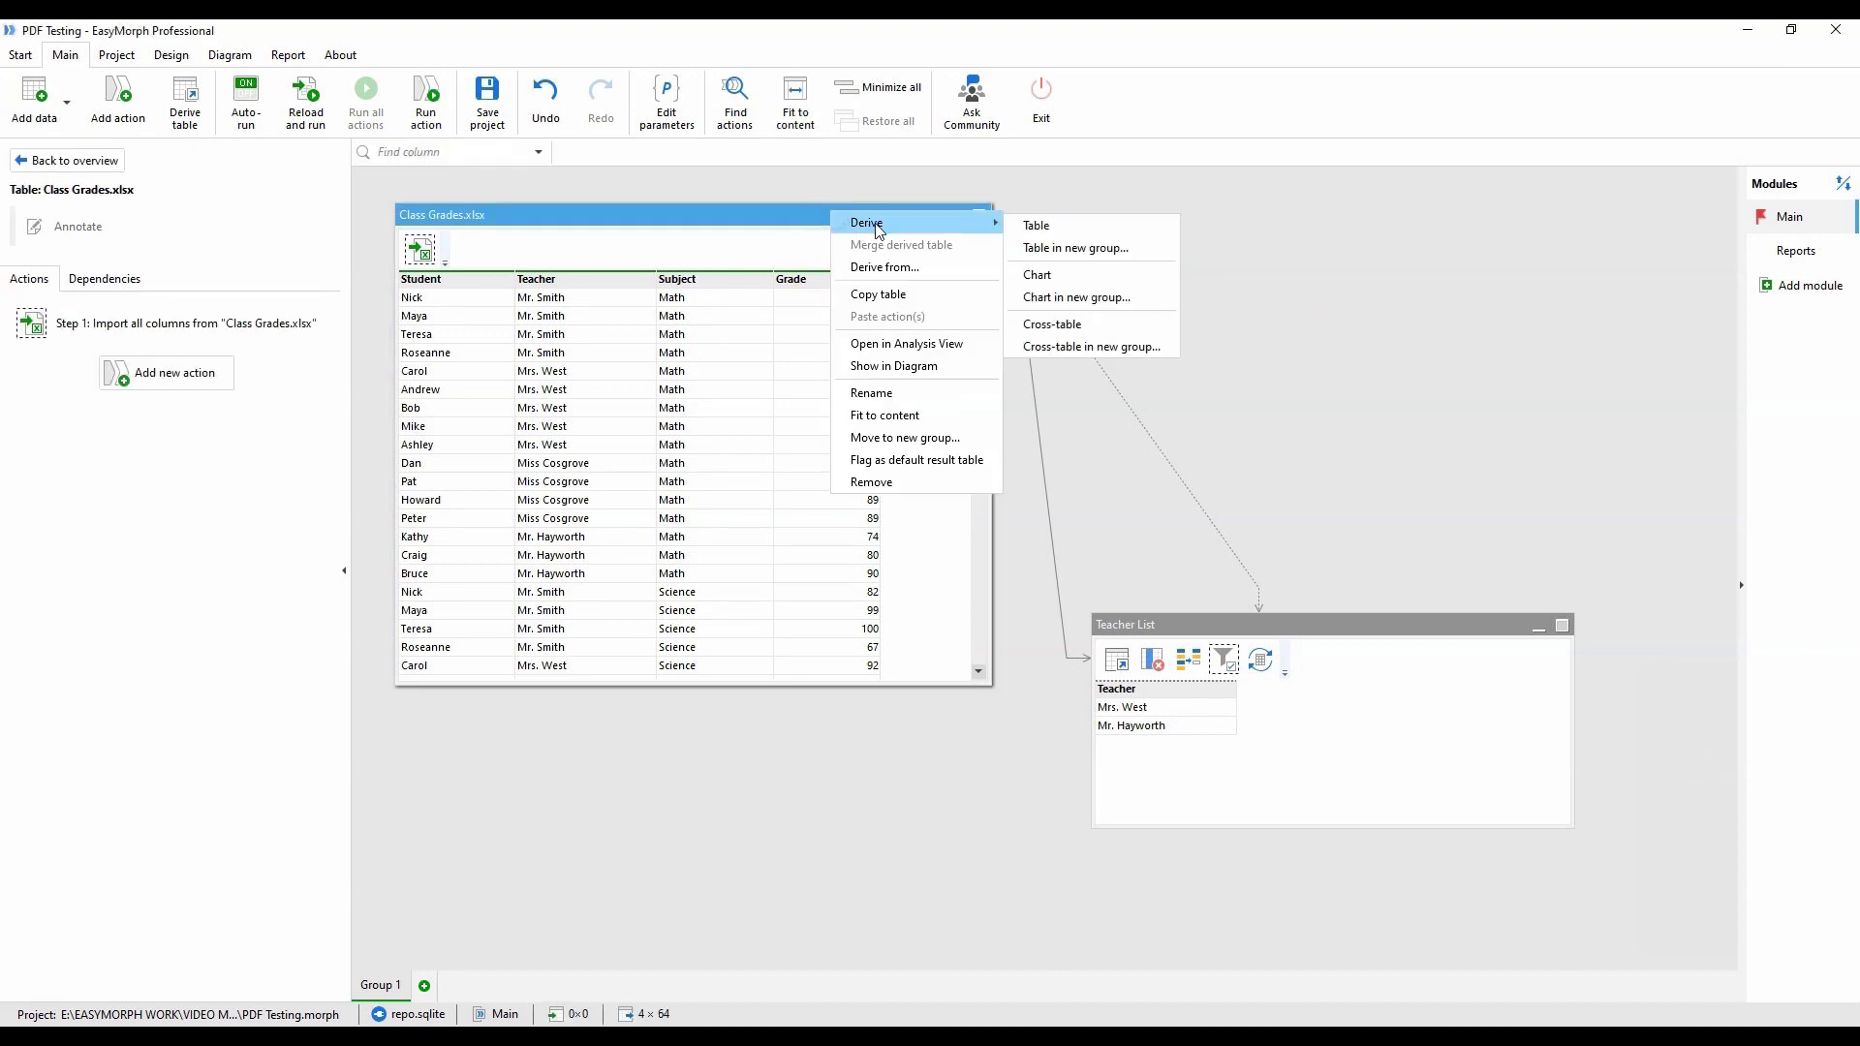
click(1042, 224)
drag(1163, 244, 1188, 215)
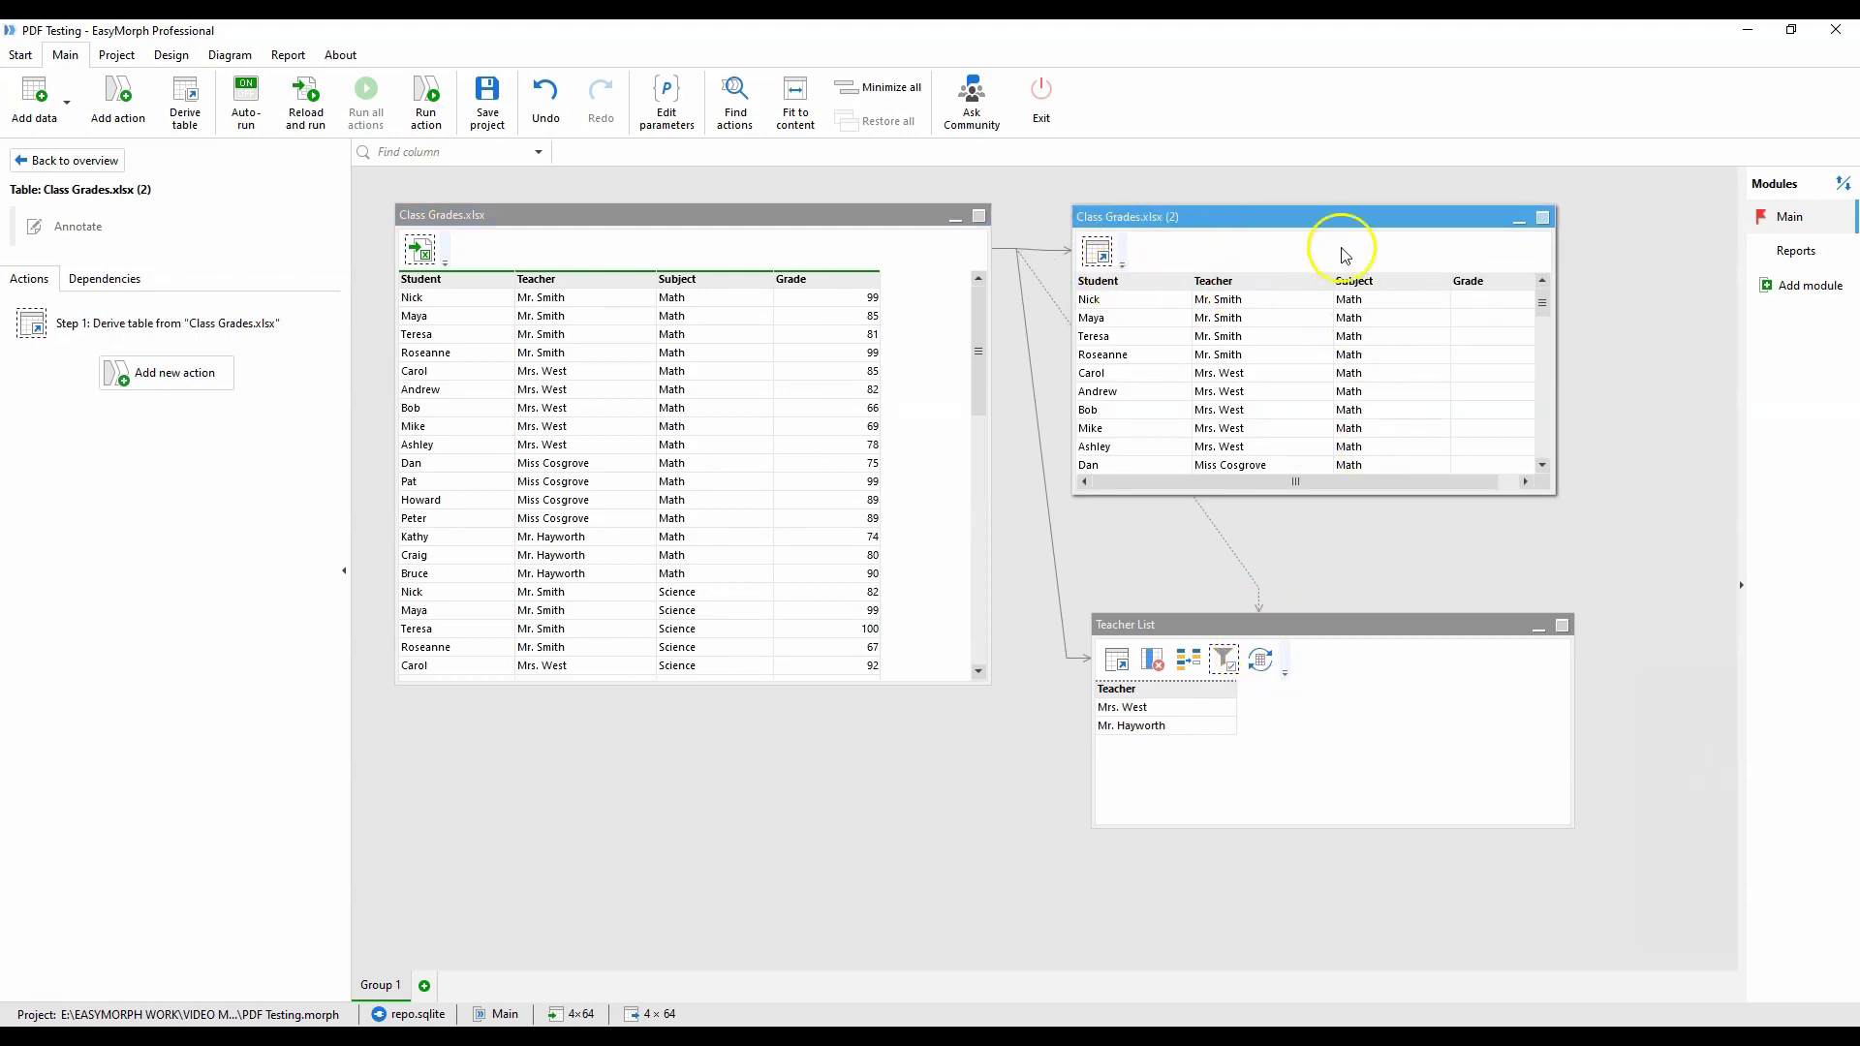
click(1341, 219)
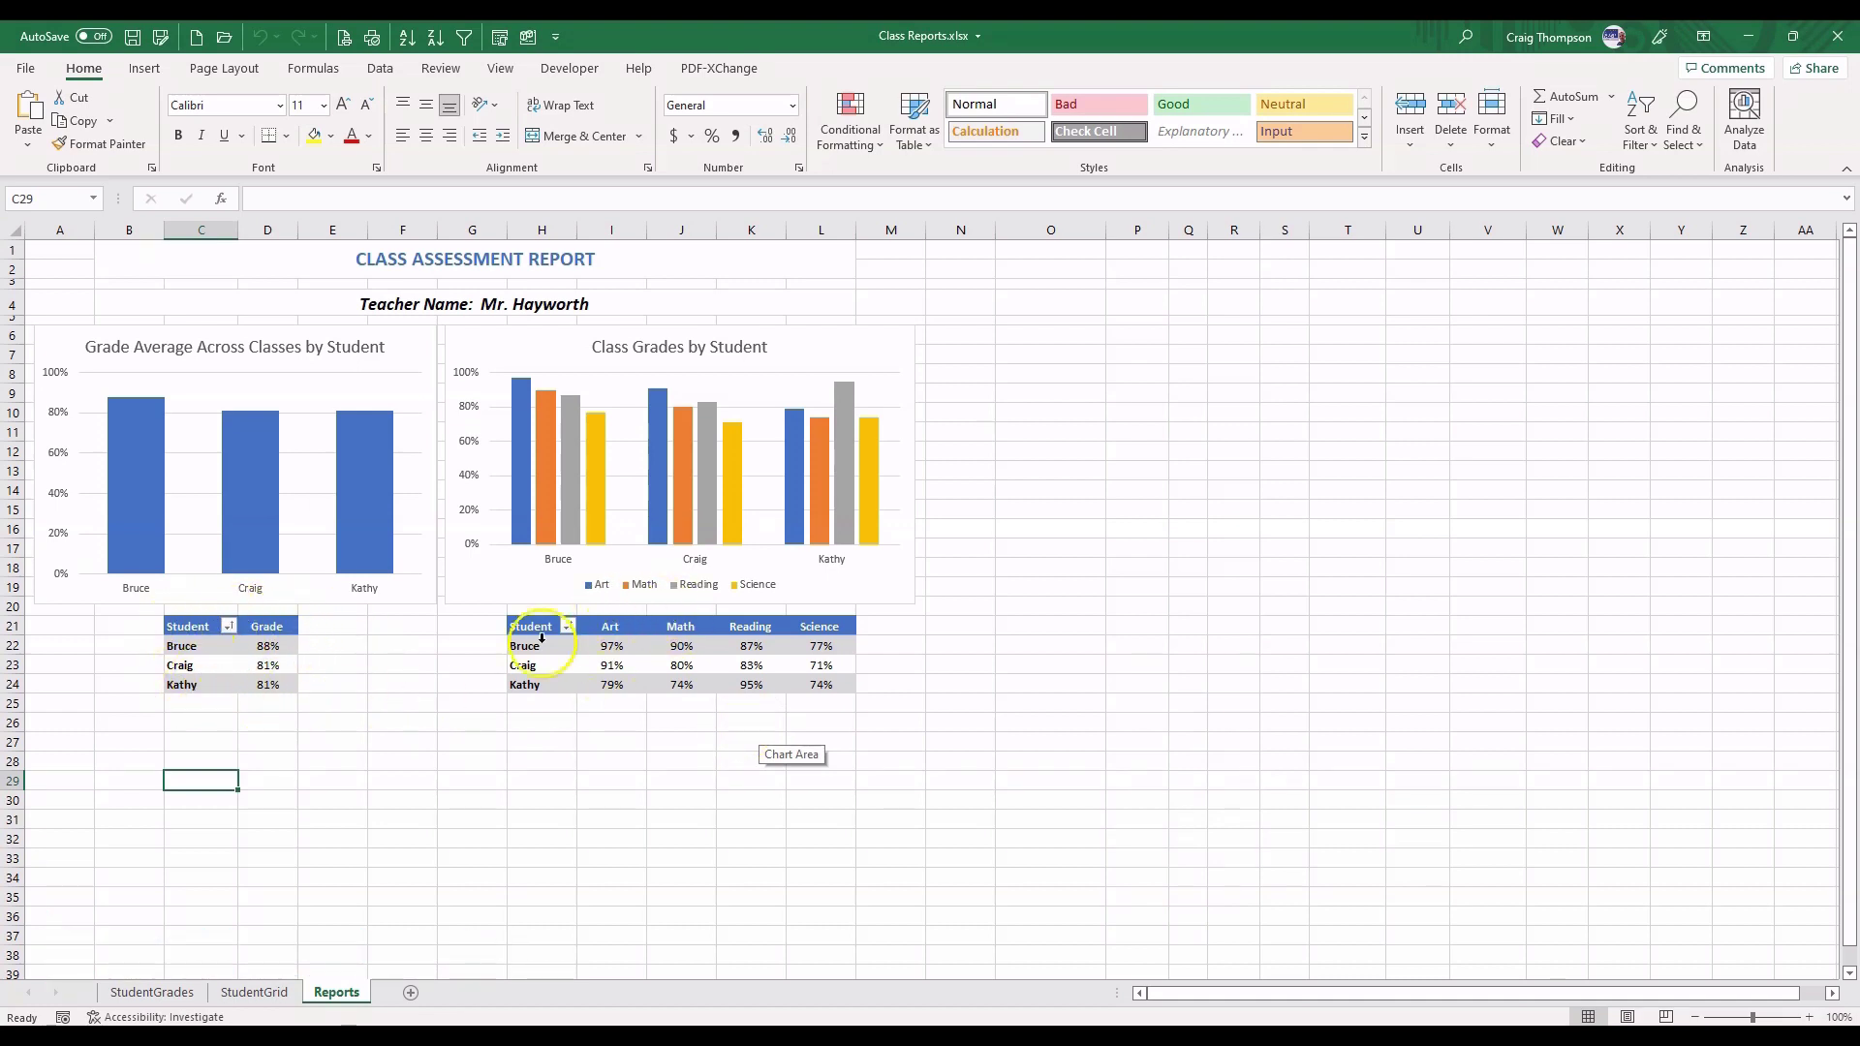
right_click(635, 632)
click(724, 930)
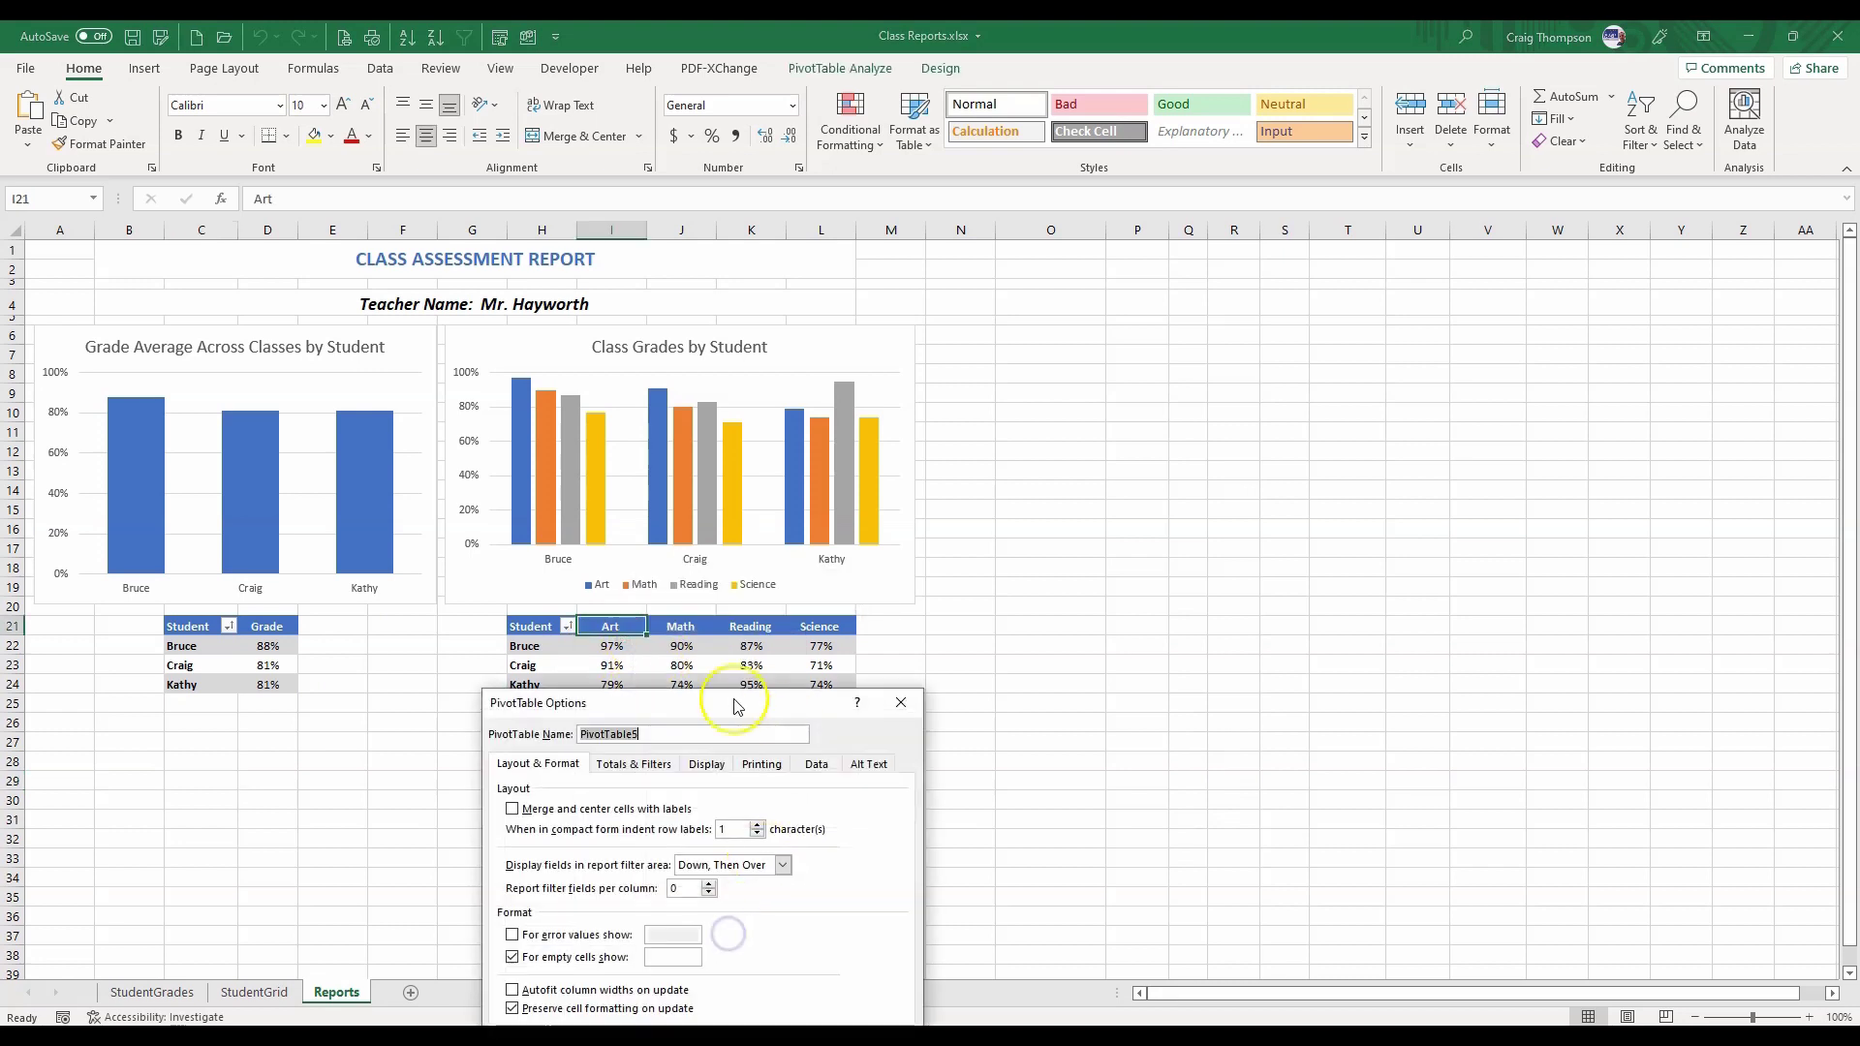
drag(542, 704, 567, 485)
click(567, 546)
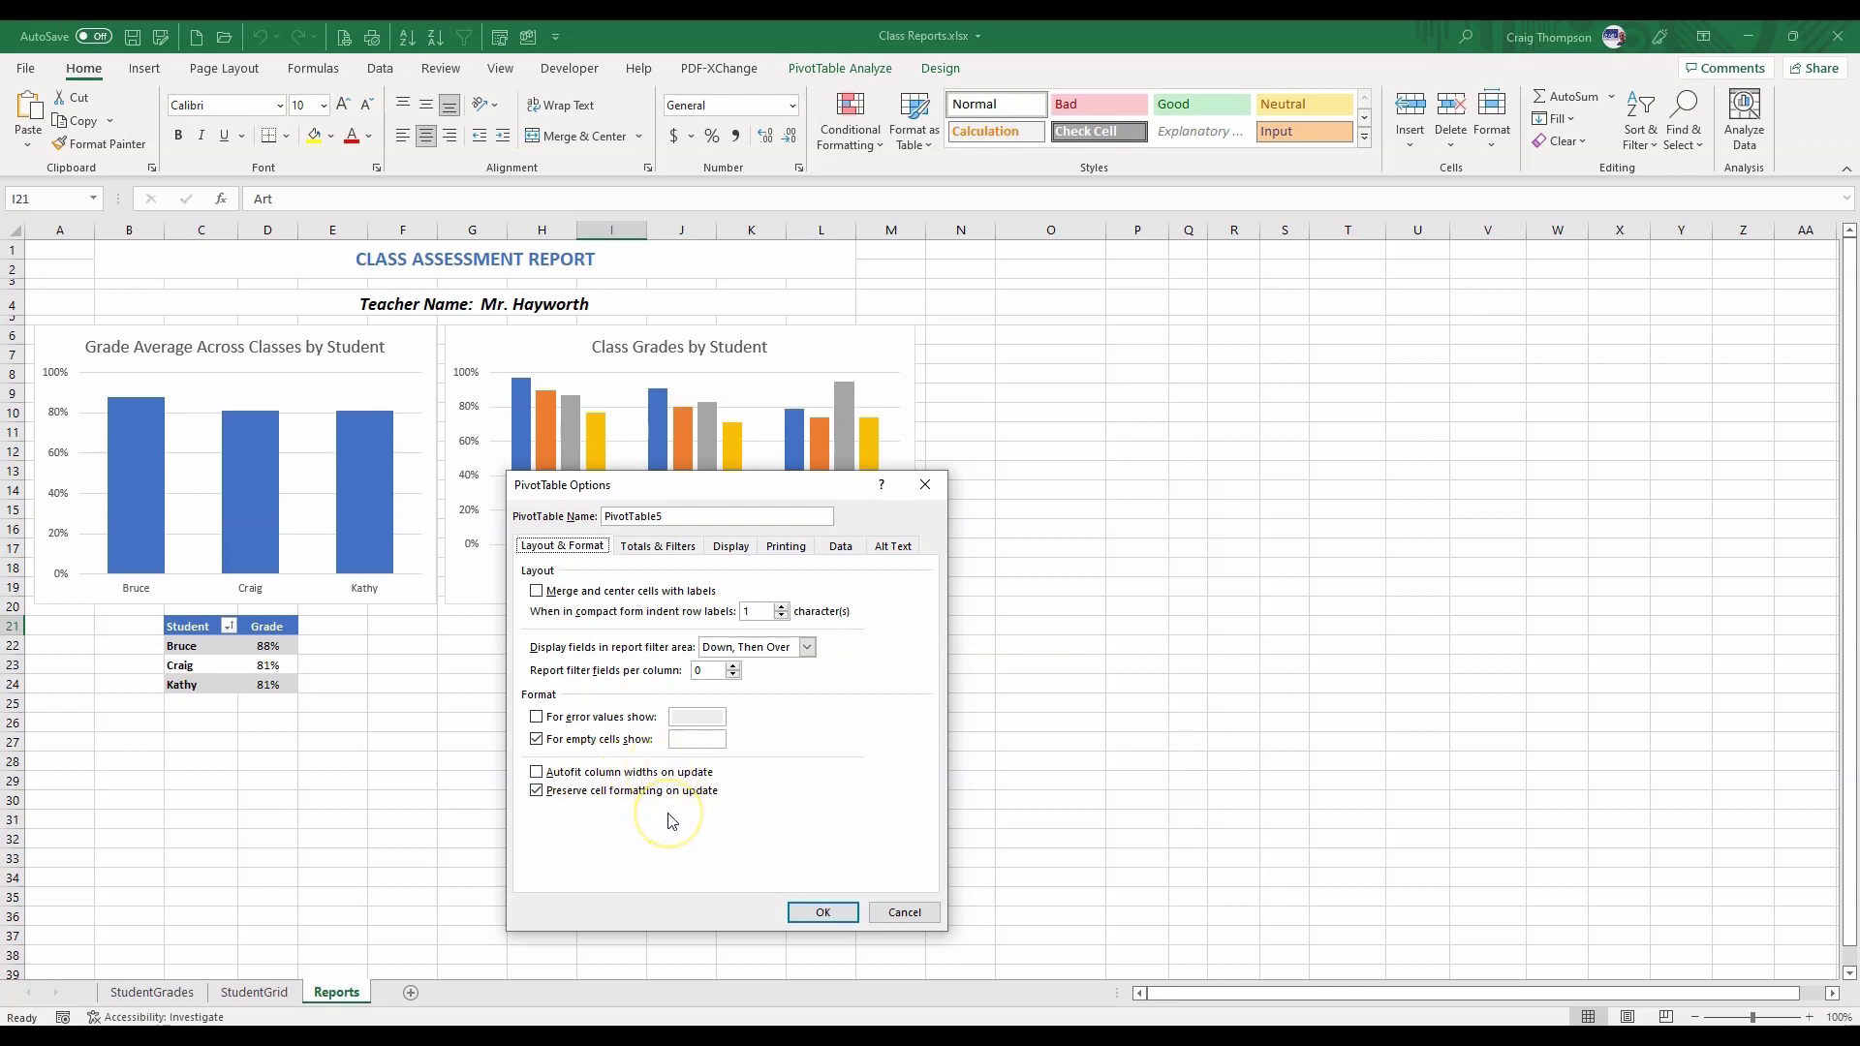
click(897, 915)
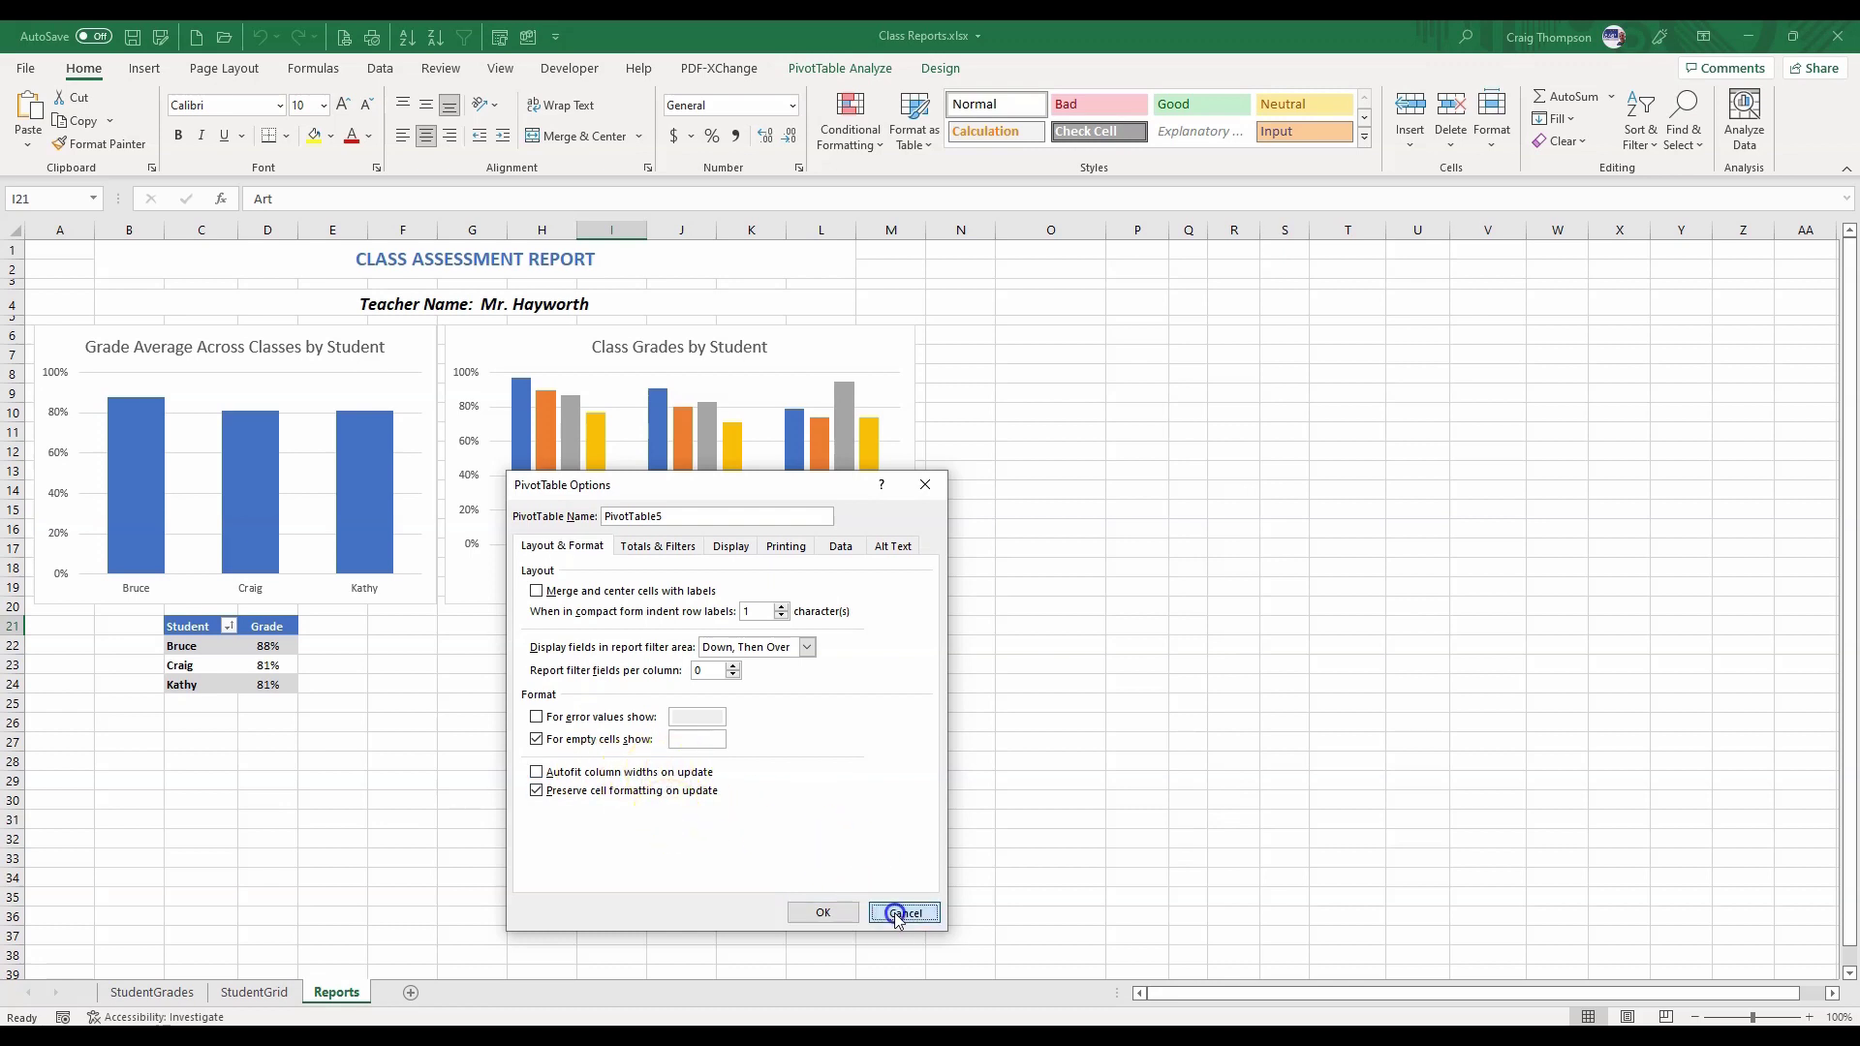